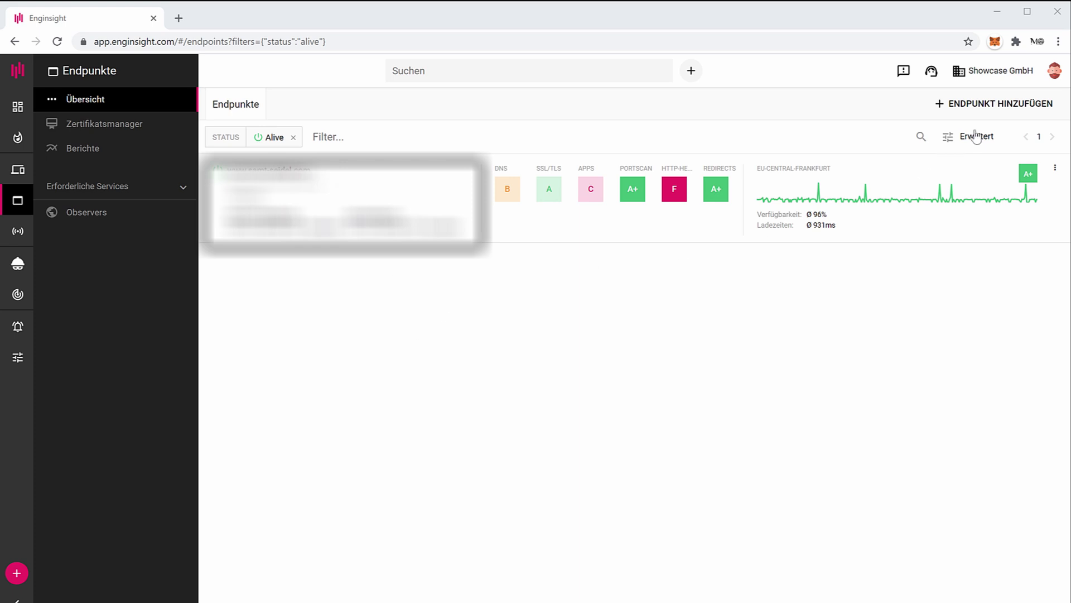
Step: Start adding a new endpoint with the target the-morpheus.de
{"action": "left_click", "coordinate": [968, 107]}
{"action": "type", "text": "t"}
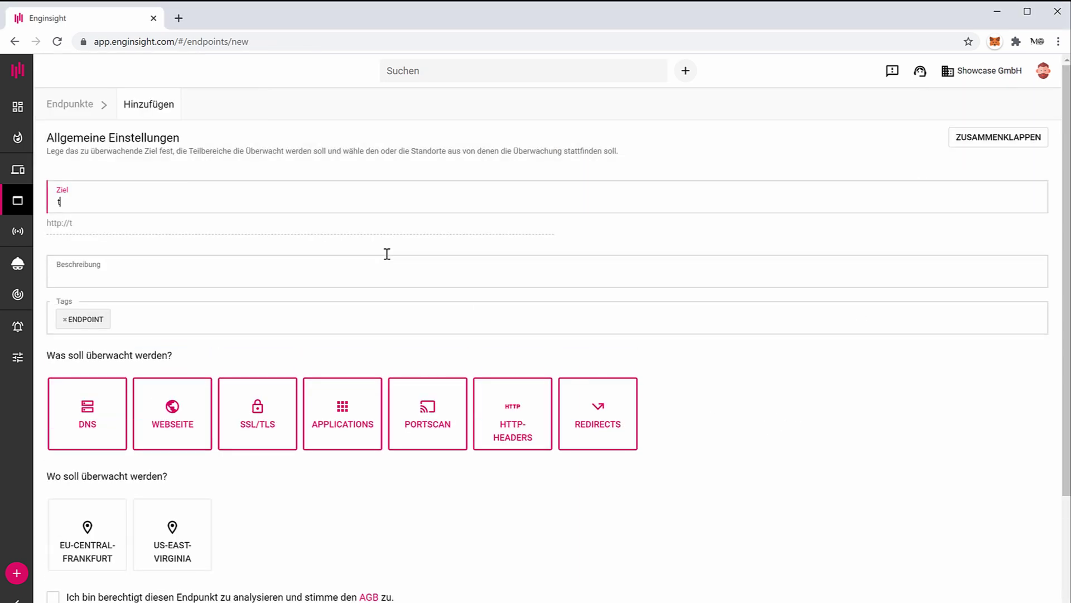
{"action": "type", "text": "he-mn"}
{"action": "type", "text": "rpheus.de"}
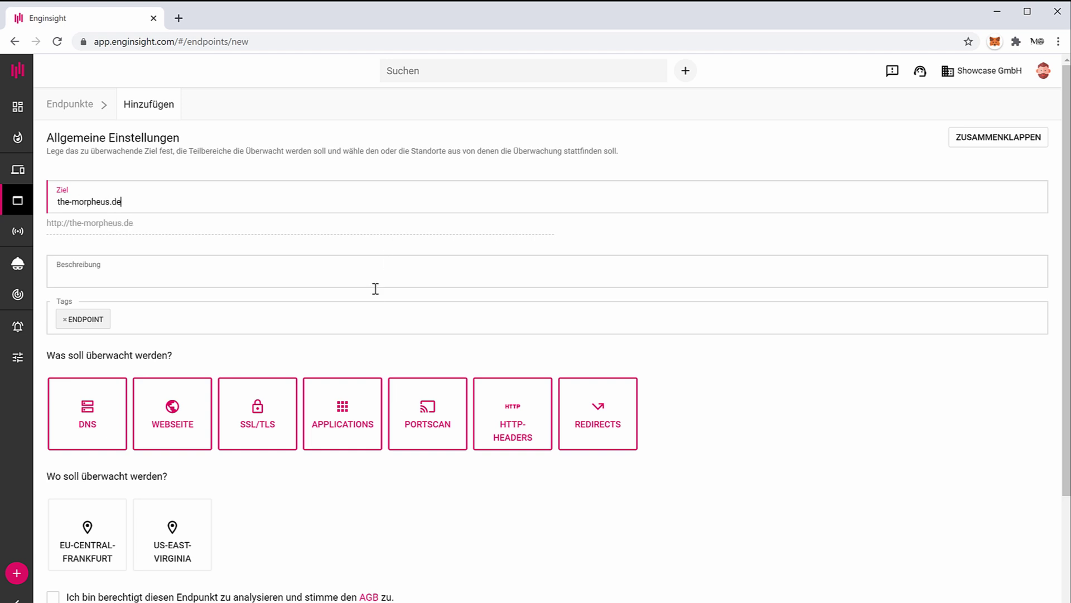
Step: Enter "The Morpheus Tutorials" as the endpoint's description
{"action": "left_click", "coordinate": [368, 282]}
{"action": "type", "text": "Morpheus"}
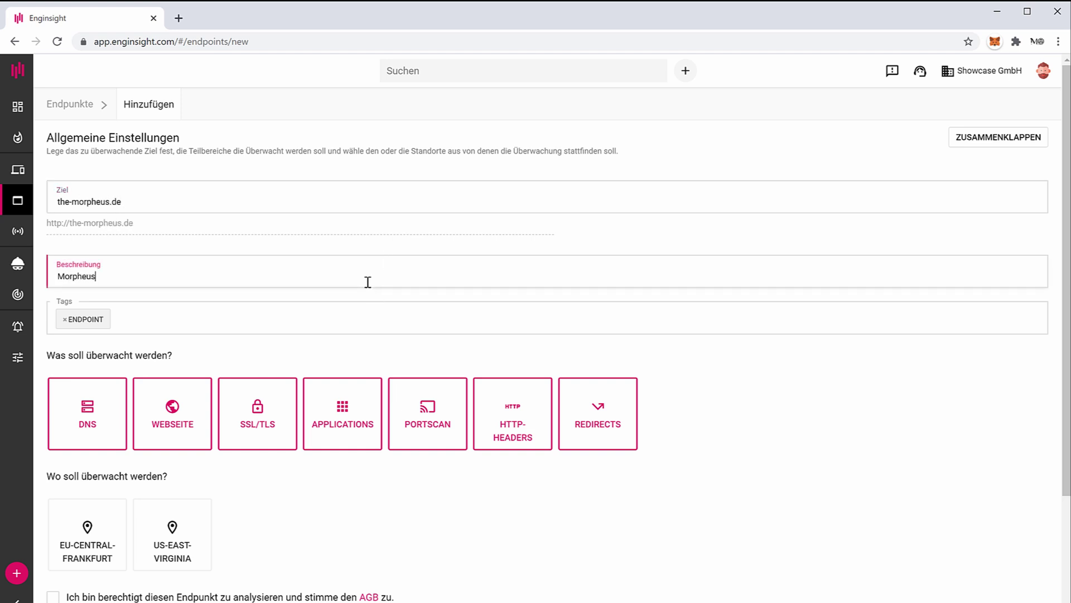
{"action": "type", "text": "The"}
{"action": "key", "text": "End"}
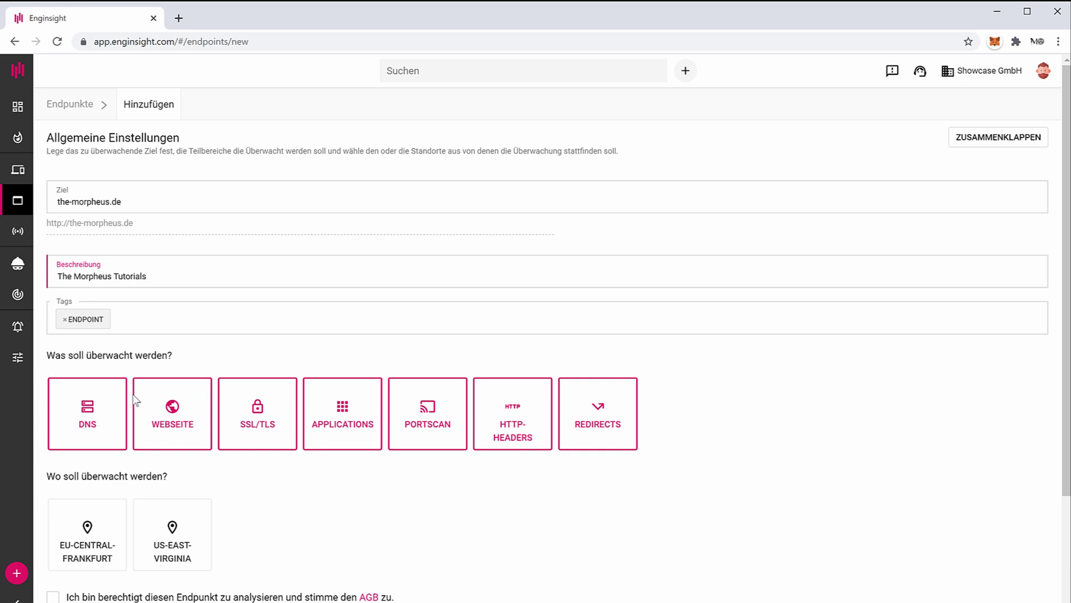
Step: Choose EU-Central-Frankfurt as the monitoring location and confirm the authorization to analyse the endpoint and agreement to the AGB
{"action": "scroll", "coordinate": [846, 443], "scroll_direction": "down", "scroll_amount": 1}
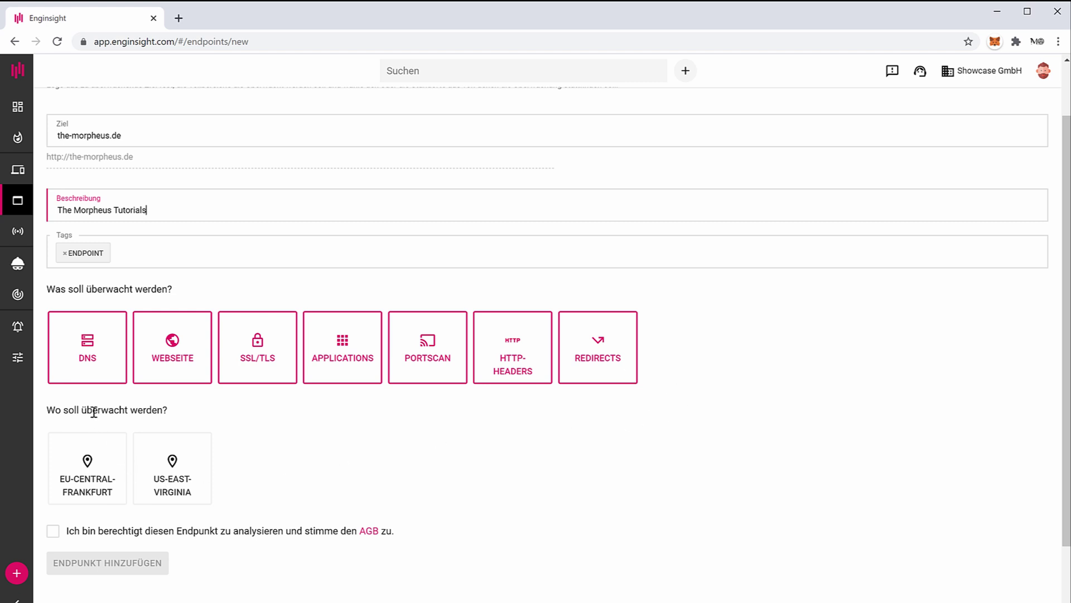
{"action": "left_click_drag", "start_coordinate": [196, 414], "coordinate": [54, 410]}
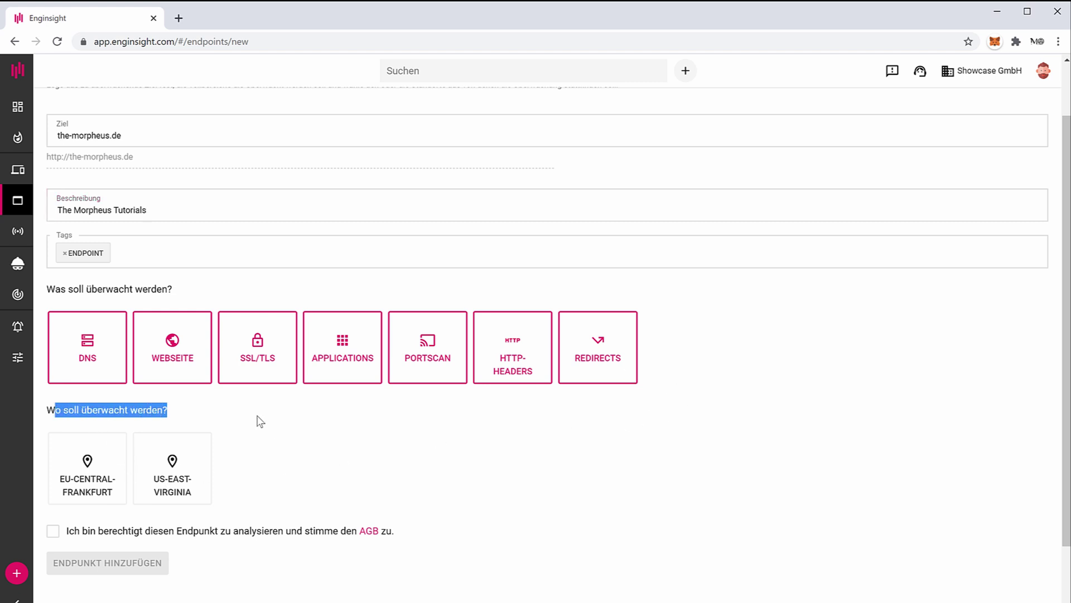
{"action": "left_click", "coordinate": [276, 451]}
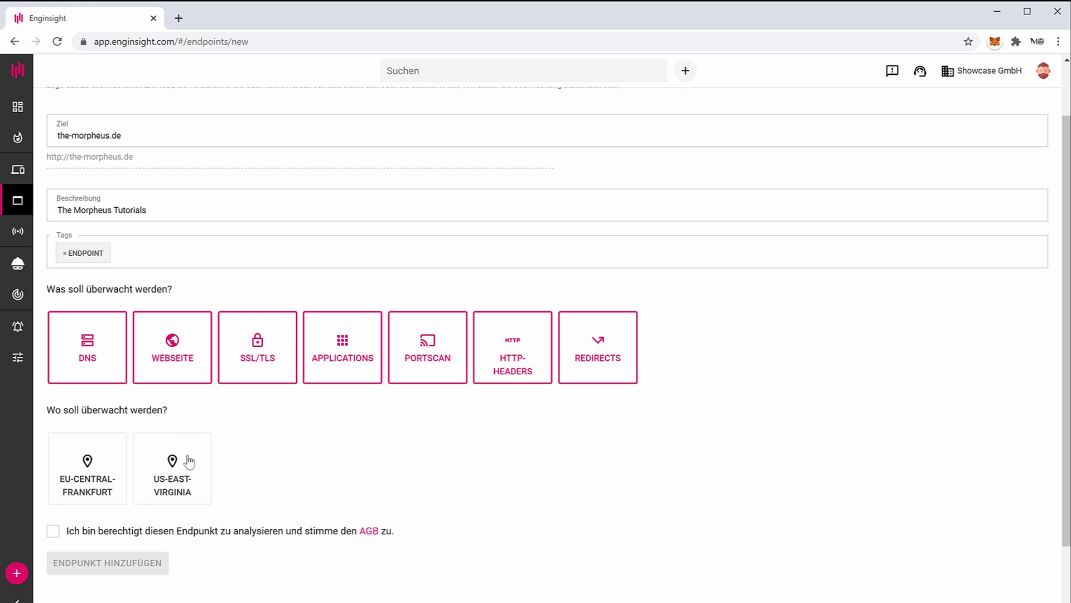
{"action": "left_click", "coordinate": [98, 478]}
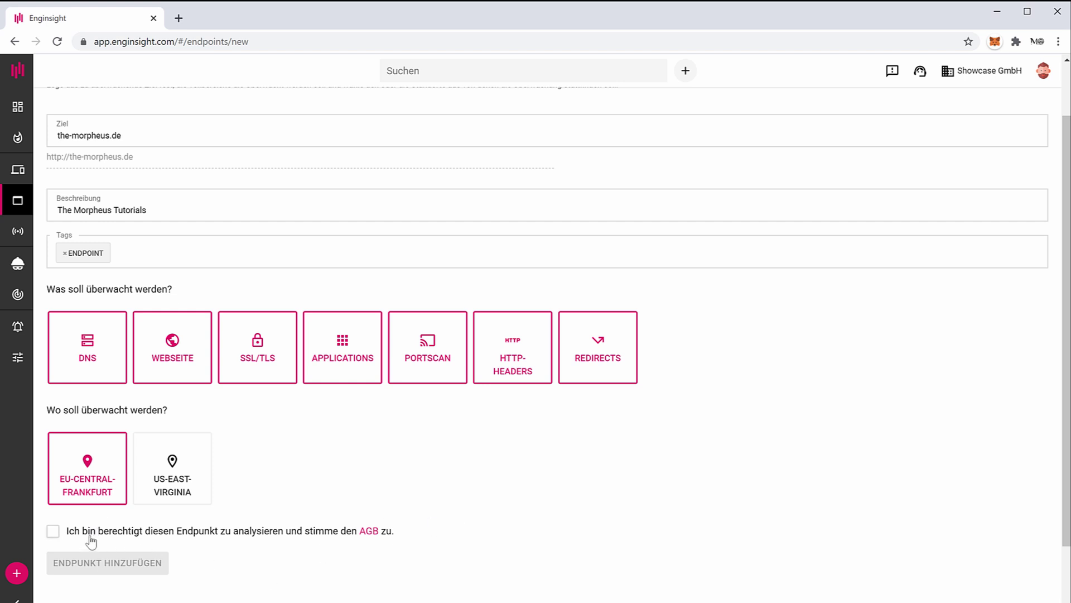
{"action": "left_click", "coordinate": [55, 532]}
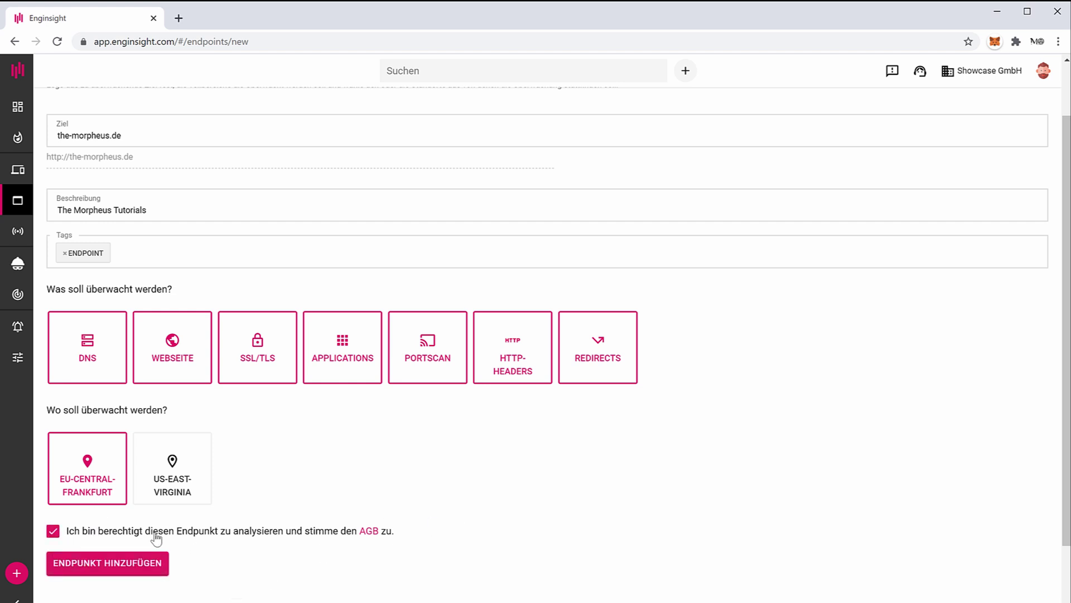
{"action": "left_click", "coordinate": [224, 534]}
{"action": "left_click", "coordinate": [223, 534]}
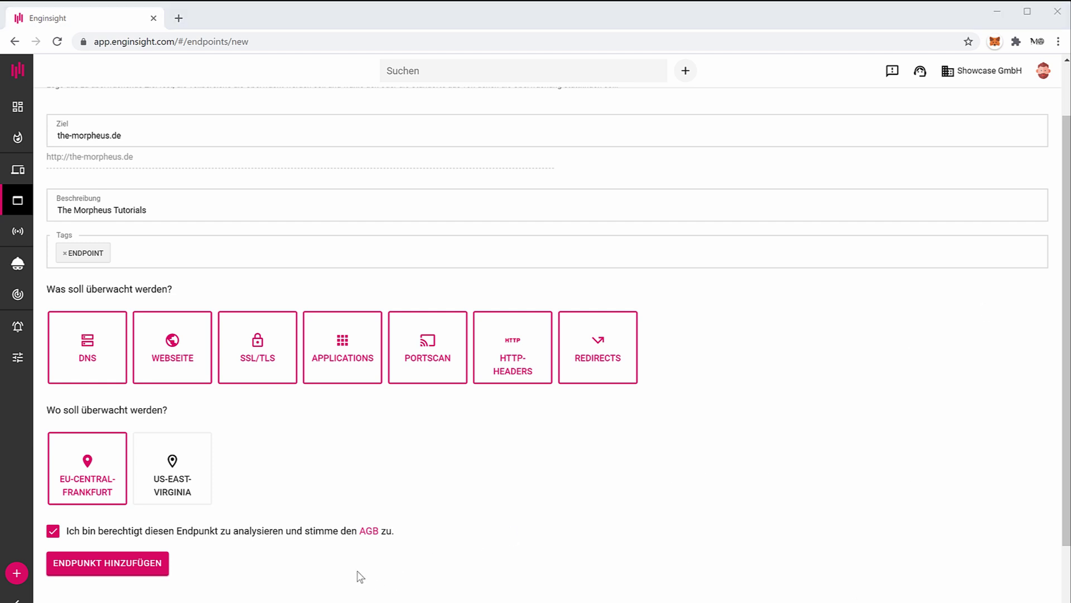
Step: Check the entered endpoint settings and add the endpoint
{"action": "scroll", "coordinate": [244, 249], "scroll_direction": "up", "scroll_amount": 2}
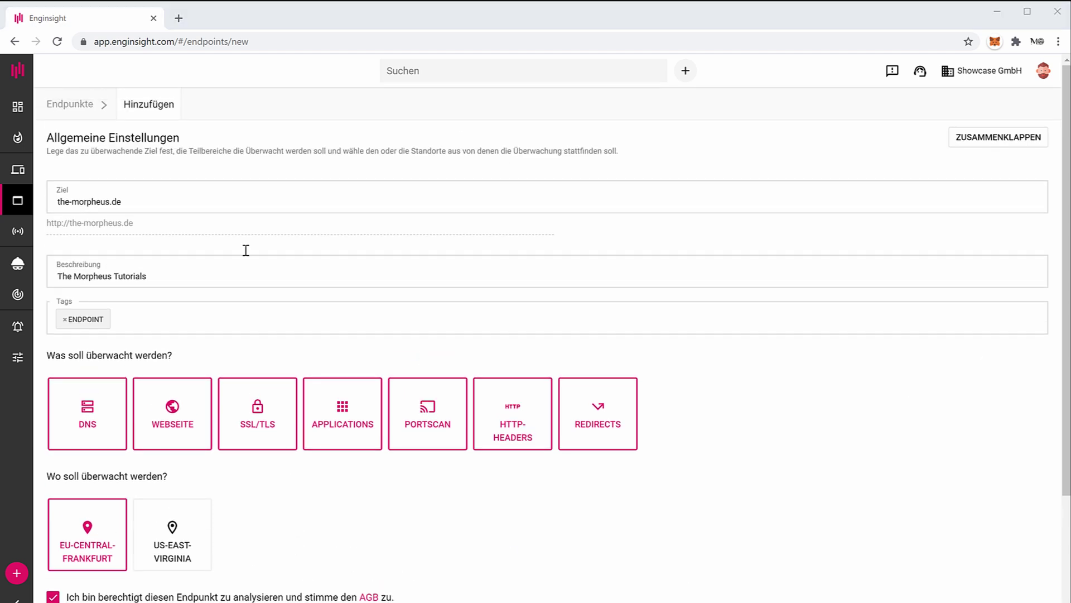
{"action": "scroll", "coordinate": [438, 529], "scroll_direction": "down", "scroll_amount": 3}
{"action": "scroll", "coordinate": [438, 529], "scroll_direction": "down", "scroll_amount": 1}
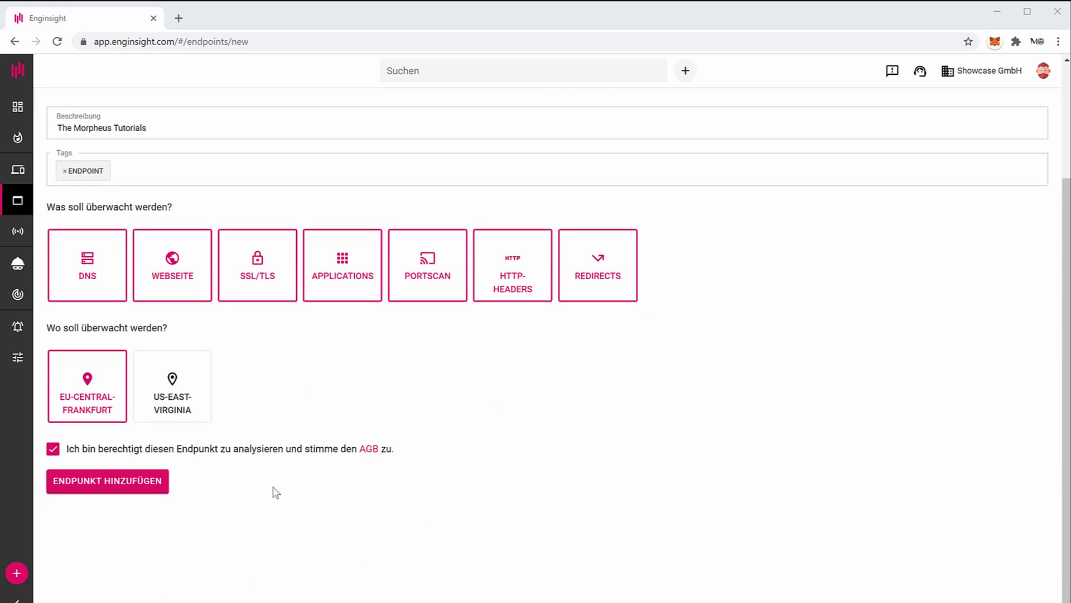
{"action": "left_click", "coordinate": [119, 480]}
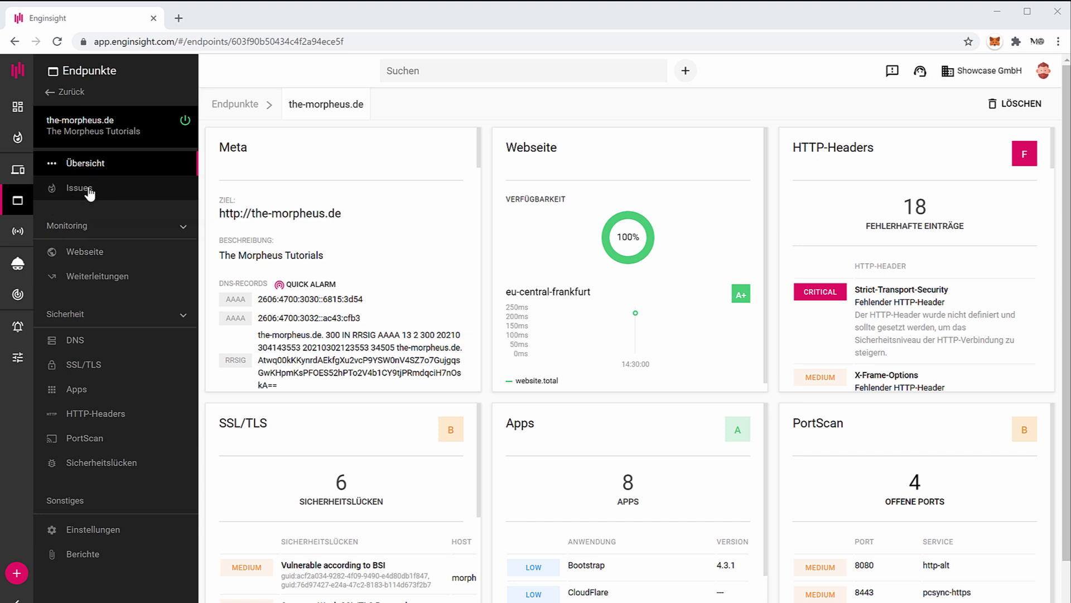
Step: Review the endpoint's website availability and load-time charts, and examine its HTTPS and HTTP redirects
{"action": "left_click", "coordinate": [120, 260]}
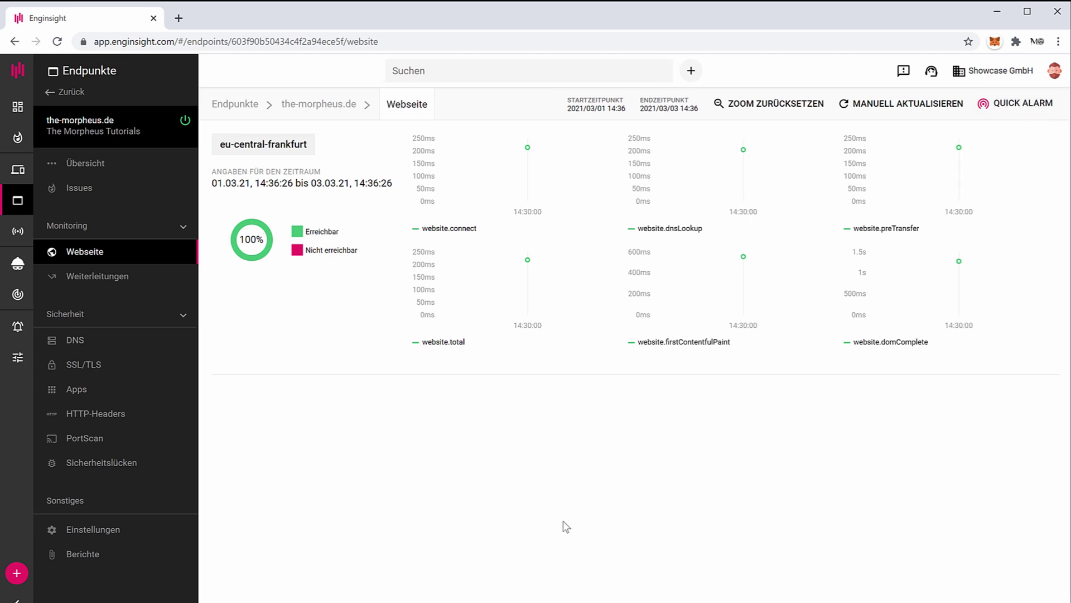
{"action": "left_click", "coordinate": [168, 282]}
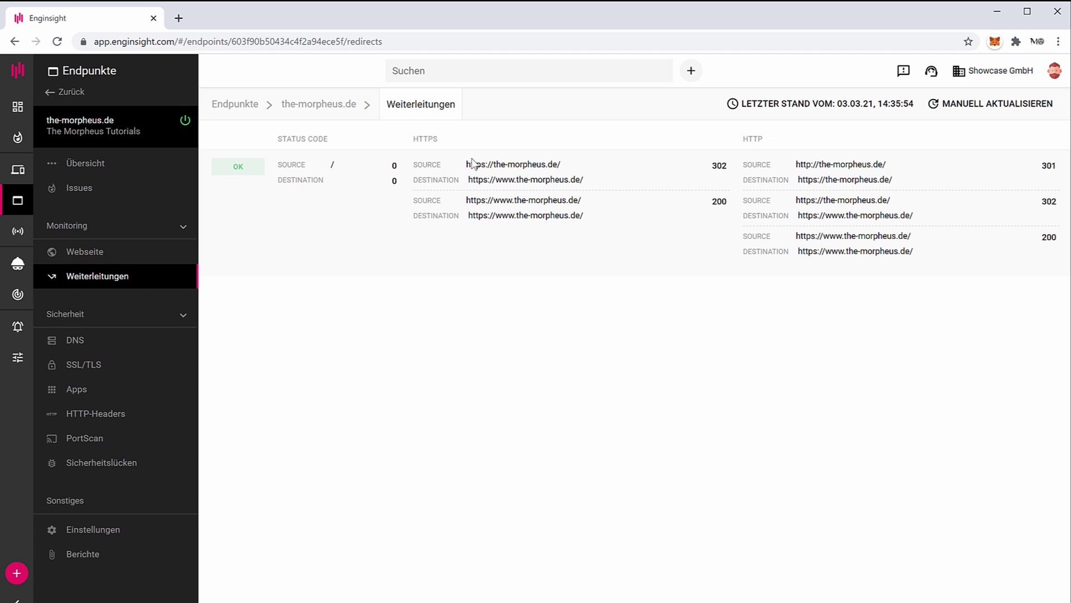
{"action": "left_click_drag", "start_coordinate": [471, 164], "coordinate": [586, 172]}
{"action": "left_click", "coordinate": [583, 175]}
Step: Examine the endpoint's DNS records, including the nameservers, the DMARC and site-verification TXT values and the DMARC validation tests
{"action": "left_click", "coordinate": [93, 344]}
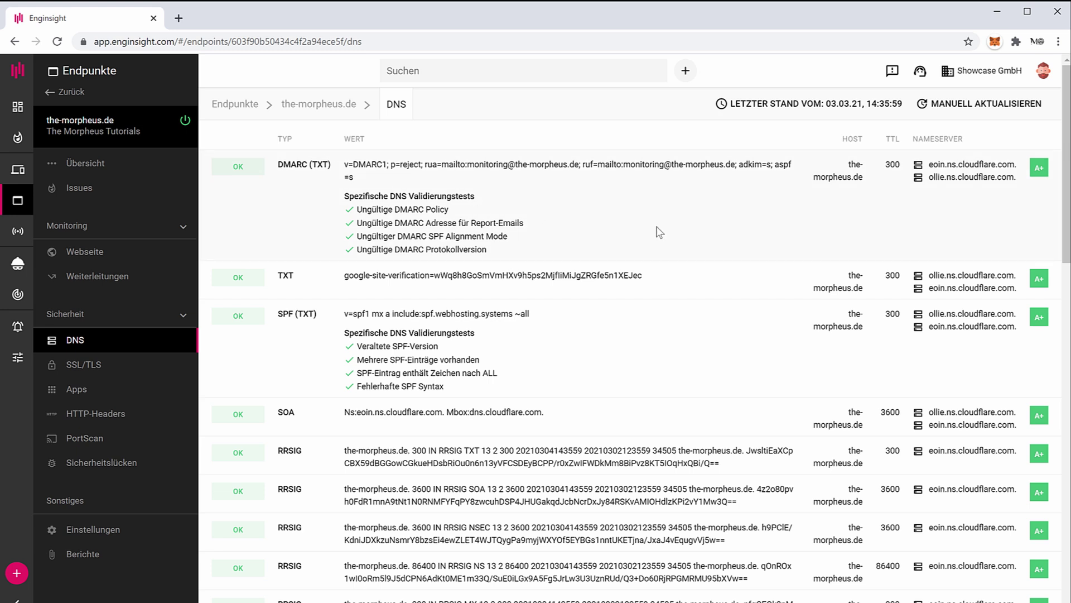
{"action": "left_click_drag", "start_coordinate": [952, 164], "coordinate": [1002, 164]}
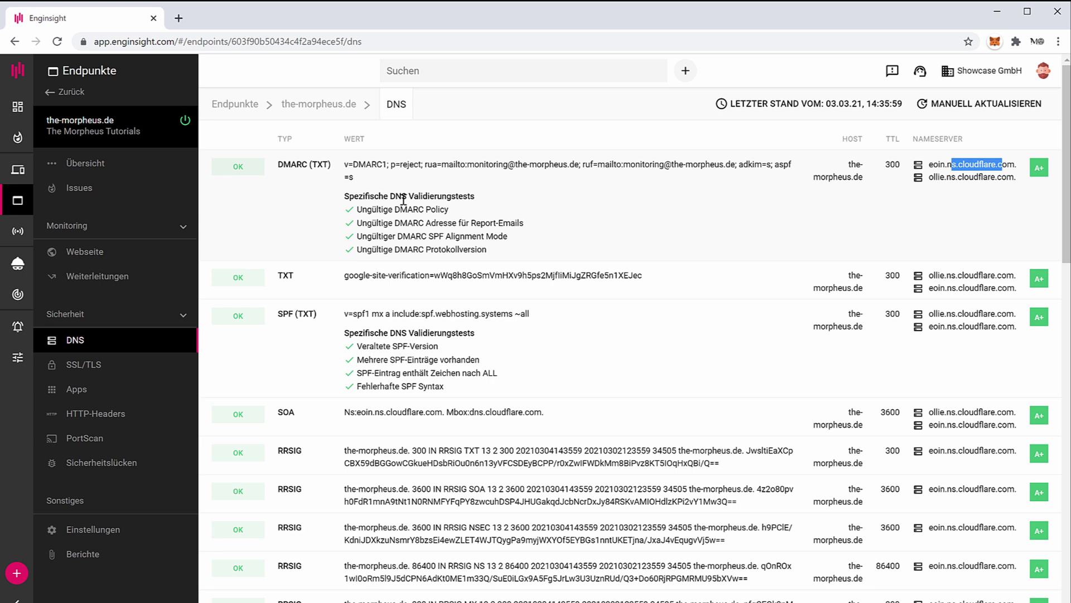
{"action": "triple_click", "coordinate": [346, 164]}
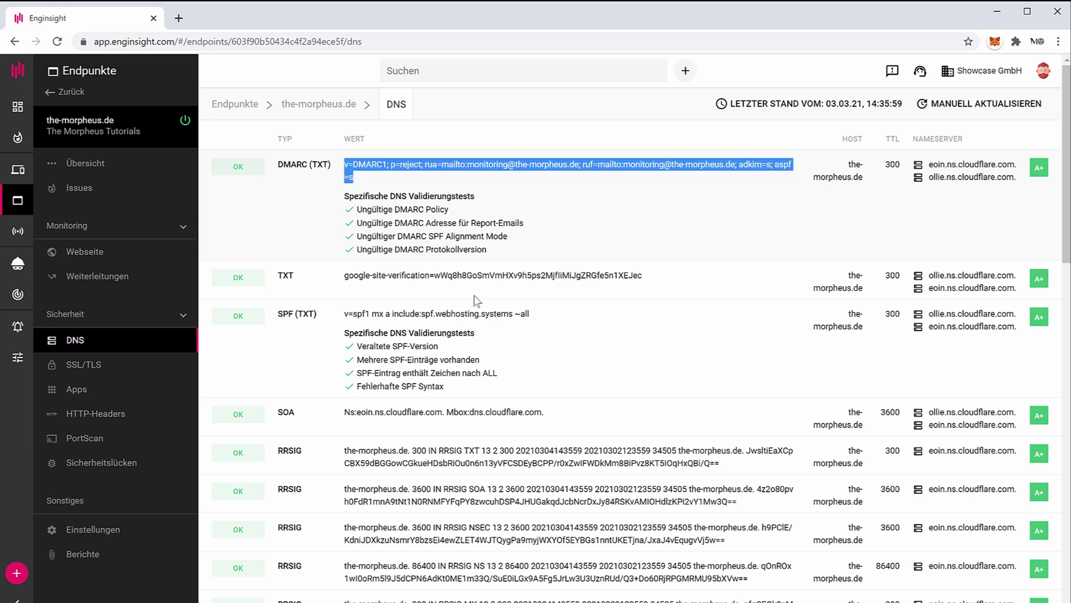
{"action": "left_click_drag", "start_coordinate": [349, 276], "coordinate": [667, 301]}
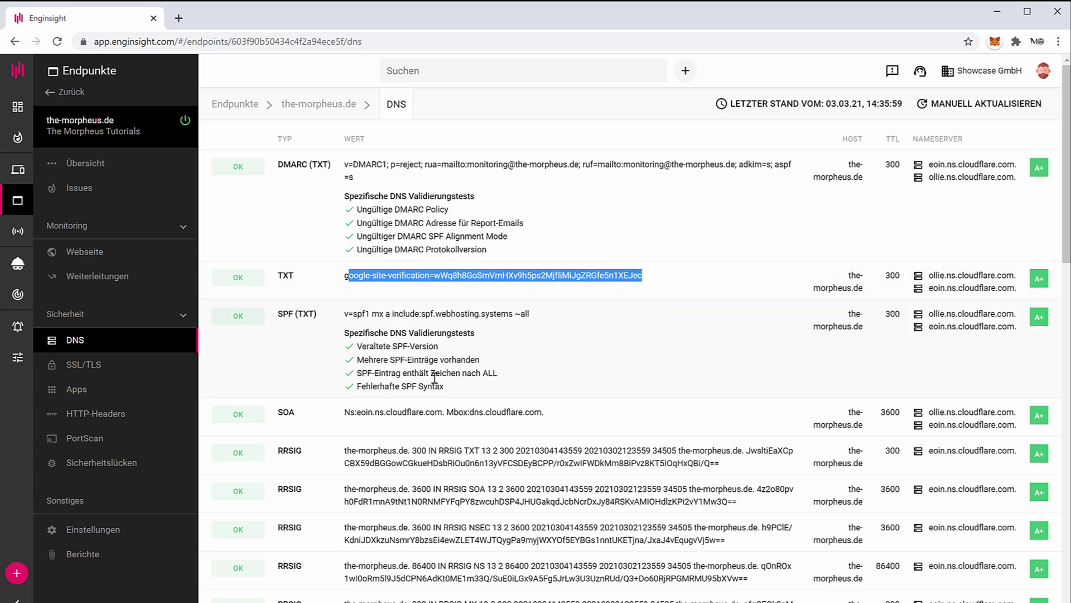
{"action": "left_click", "coordinate": [528, 227]}
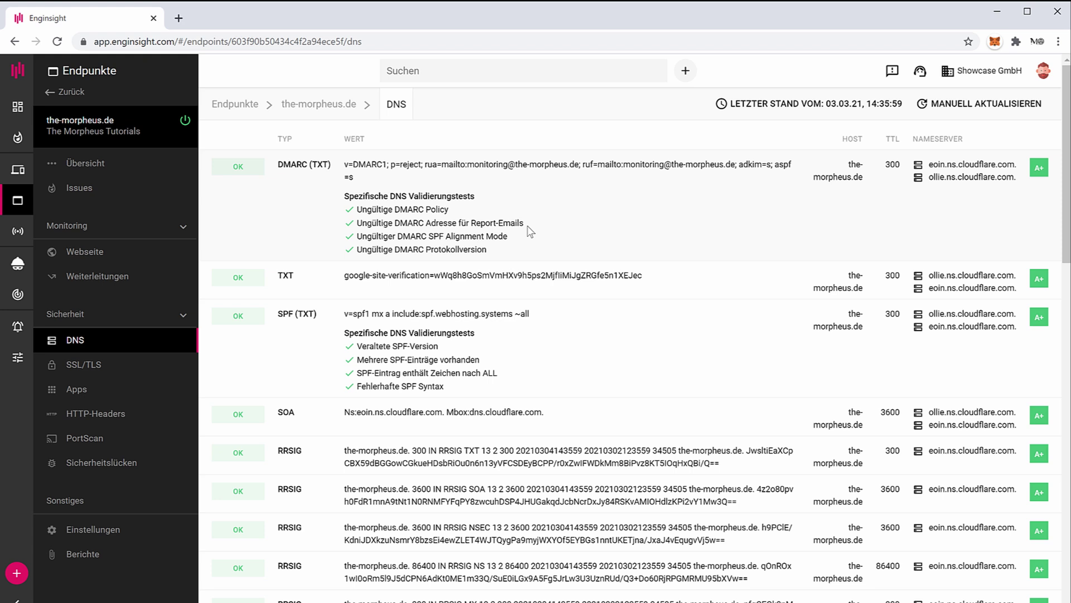
{"action": "double_click", "coordinate": [397, 209]}
{"action": "left_click", "coordinate": [558, 244]}
Step: Open the endpoint's SSL/TLS results and examine the security check on compliance with the BSI requirements
{"action": "left_click", "coordinate": [84, 364]}
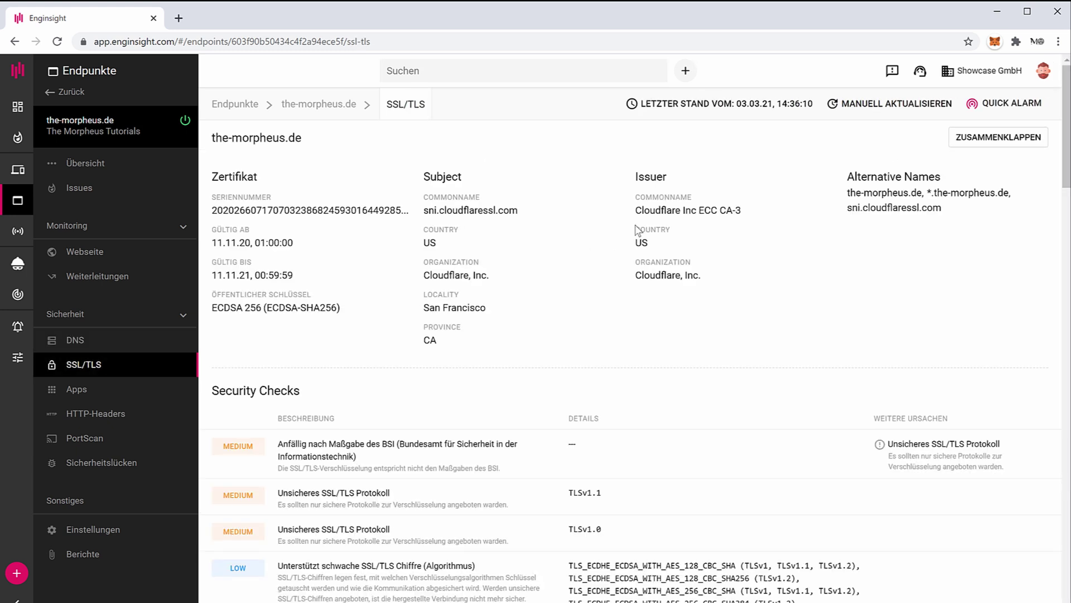
{"action": "left_click_drag", "start_coordinate": [283, 444], "coordinate": [393, 444]}
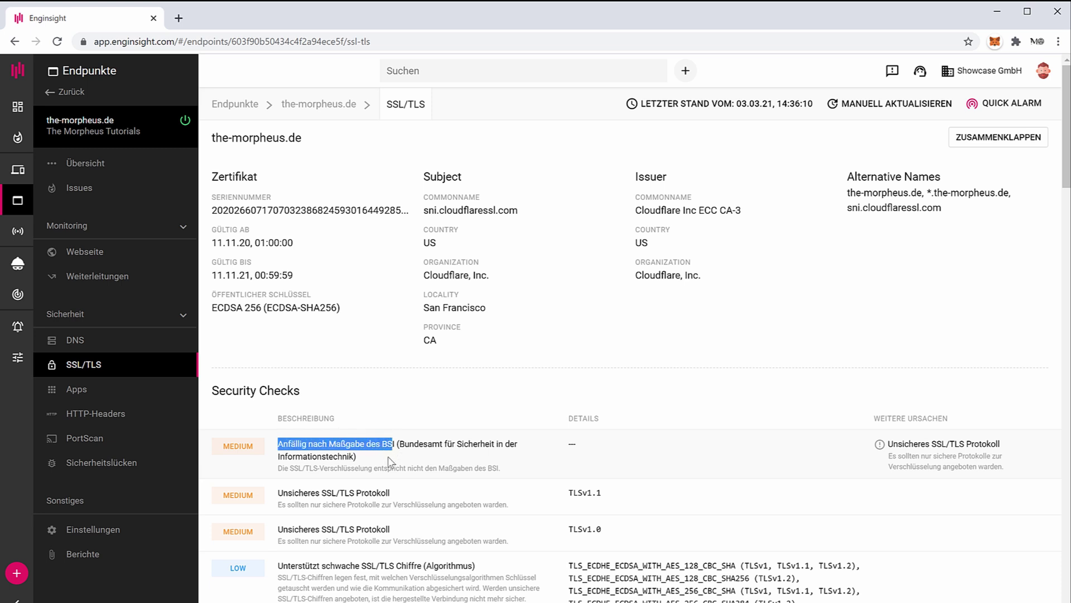
{"action": "left_click", "coordinate": [359, 460]}
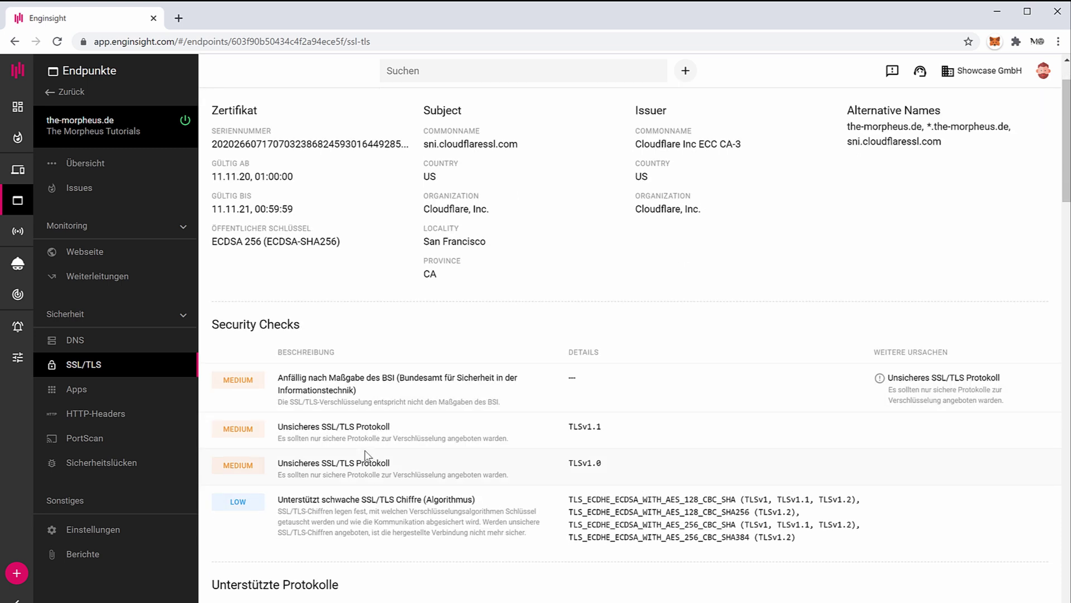
{"action": "scroll", "coordinate": [385, 536], "scroll_direction": "down", "scroll_amount": 1}
{"action": "left_click_drag", "start_coordinate": [282, 374], "coordinate": [445, 397]}
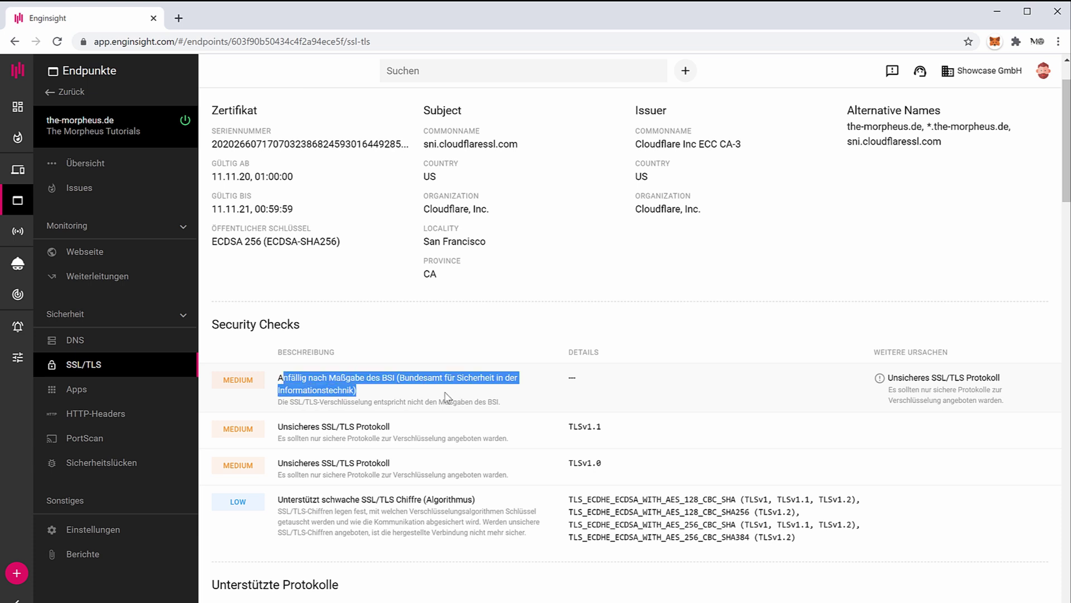
{"action": "left_click", "coordinate": [453, 399]}
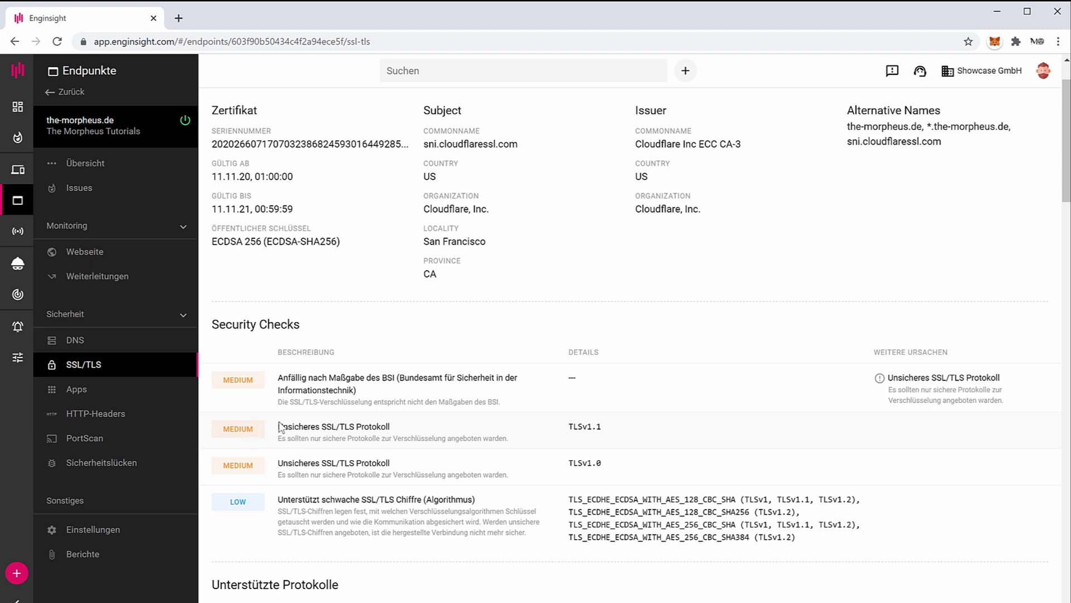
Step: Examine the insecure SSL/TLS protocol findings and the further causes given for the BSI finding
{"action": "left_click_drag", "start_coordinate": [279, 426], "coordinate": [390, 426]}
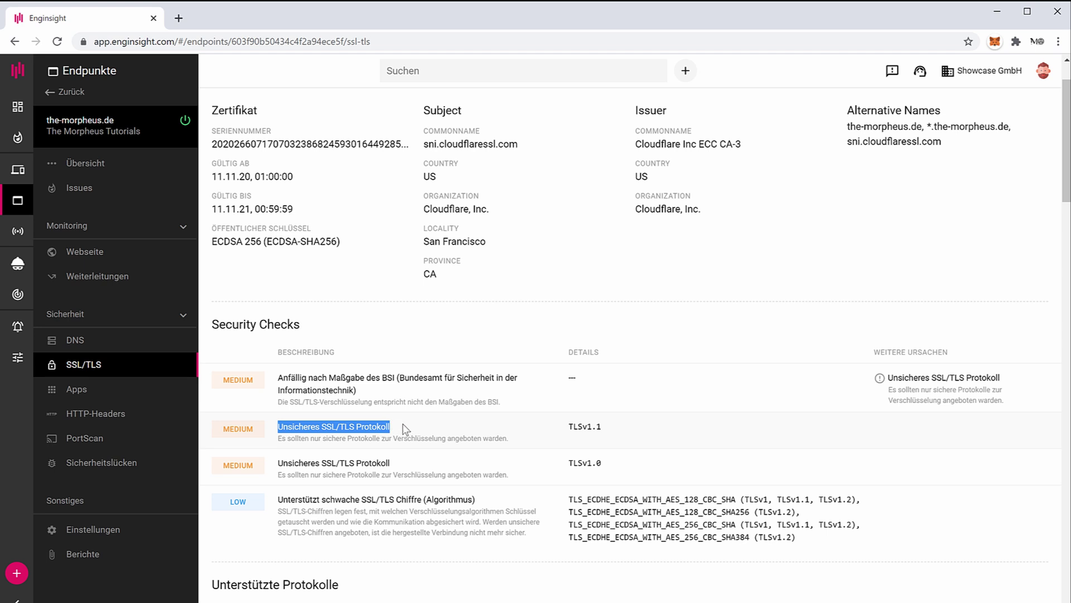
{"action": "left_click_drag", "start_coordinate": [412, 467], "coordinate": [301, 475]}
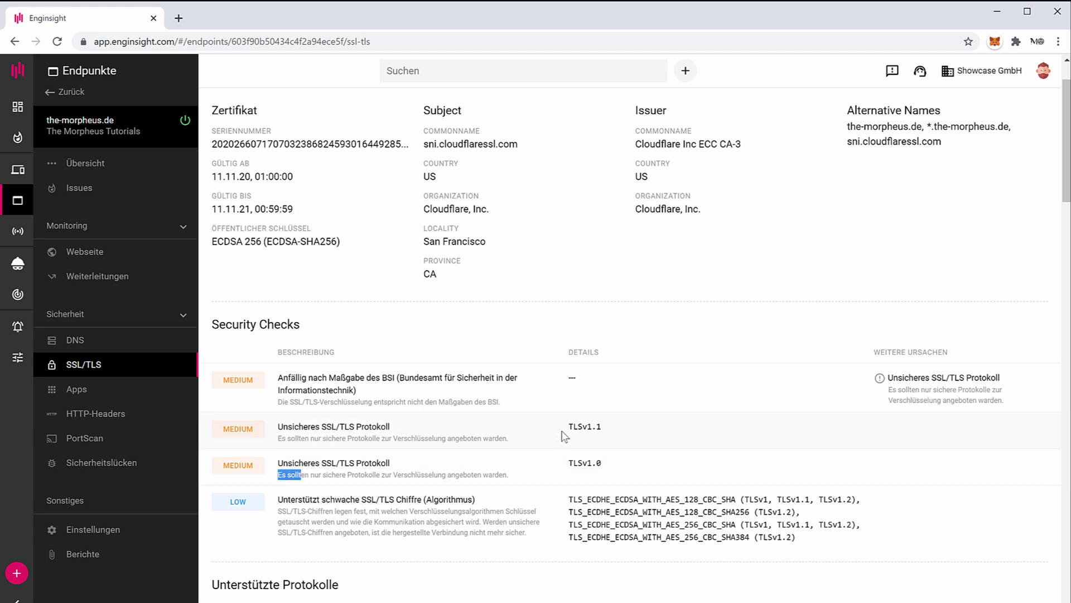
{"action": "left_click_drag", "start_coordinate": [563, 435], "coordinate": [557, 463]}
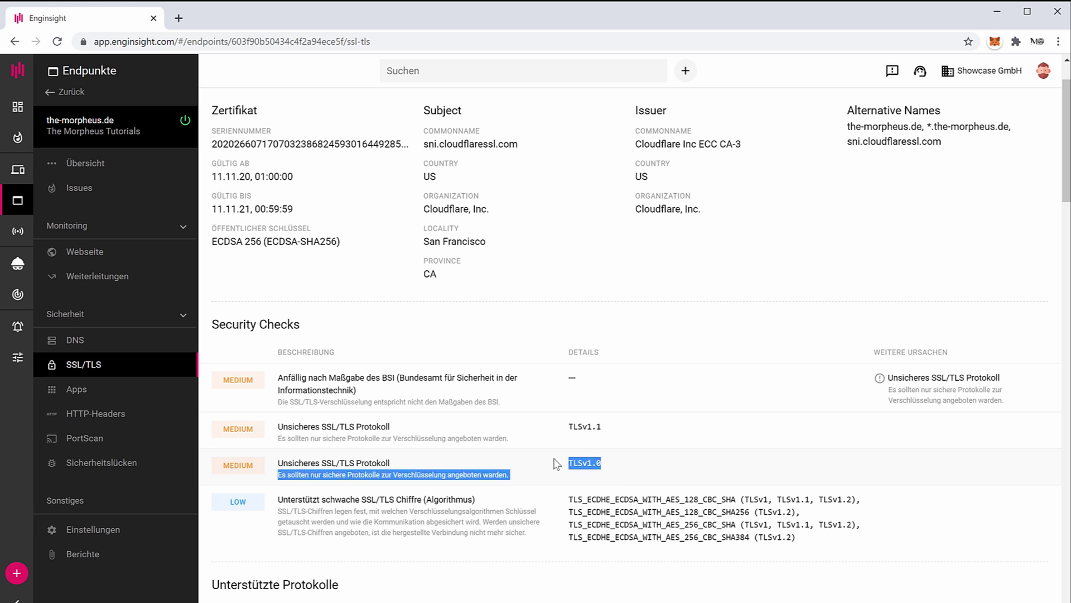
{"action": "left_click", "coordinate": [607, 444]}
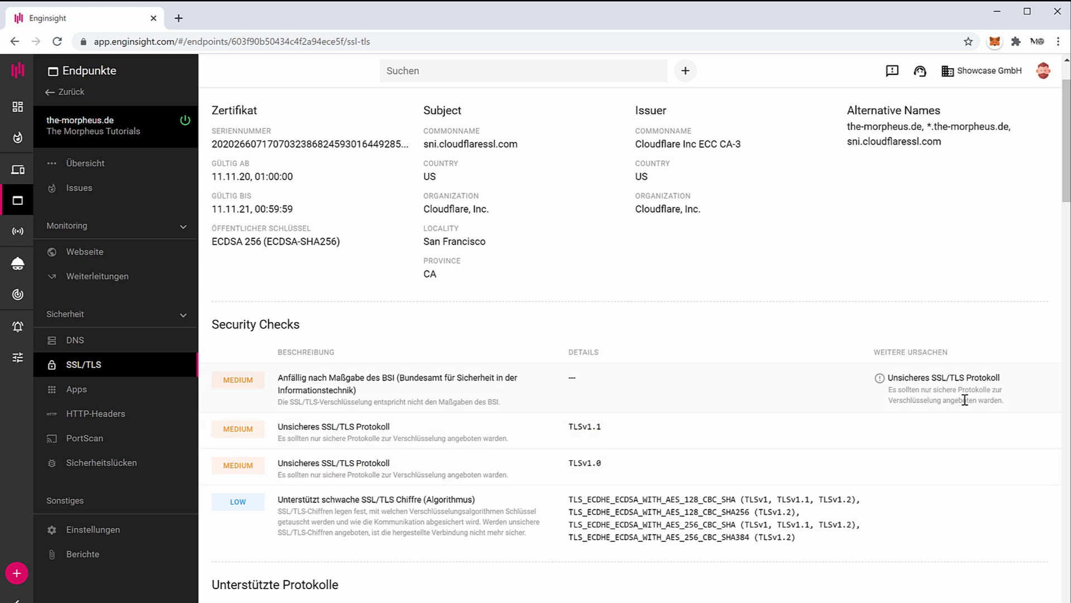
{"action": "left_click_drag", "start_coordinate": [910, 377], "coordinate": [986, 400]}
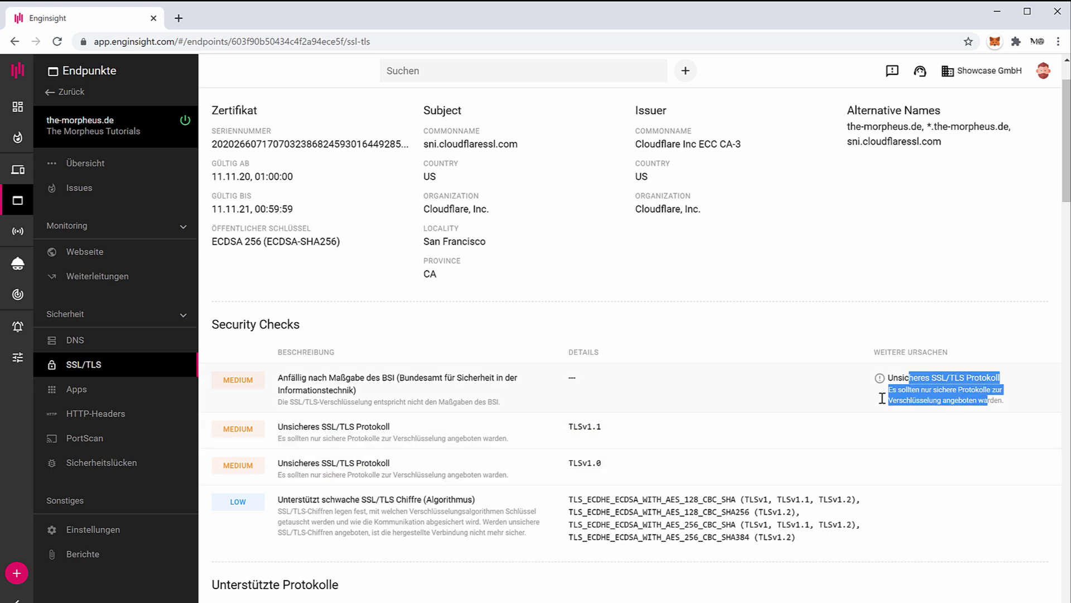
{"action": "left_click", "coordinate": [429, 391]}
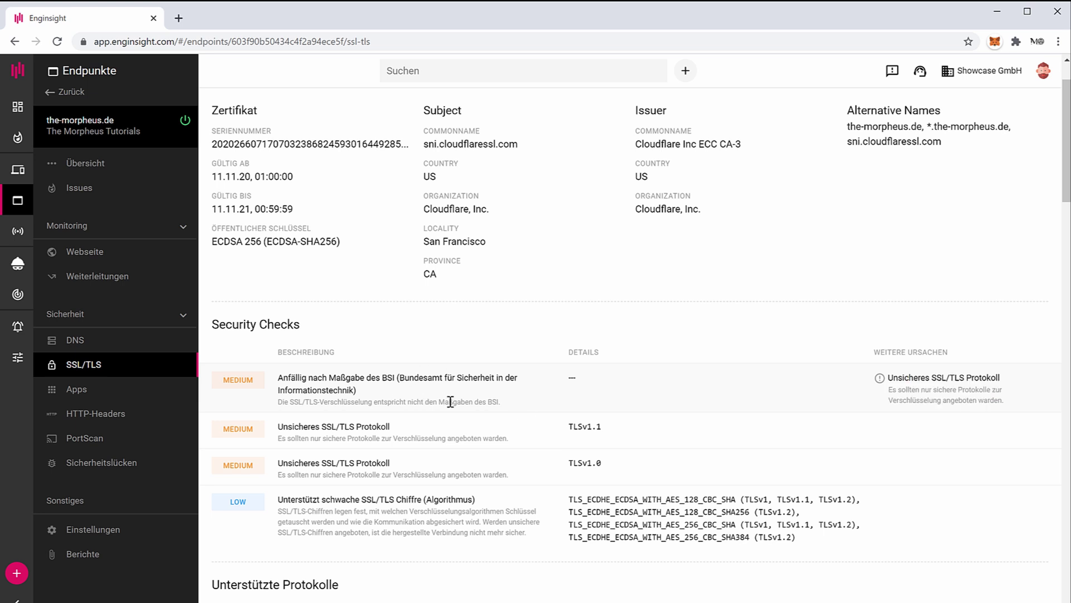
Step: Examine the supported protocols list, comparing the TLSv13, TLSv11 and TLSv10 entries
{"action": "scroll", "coordinate": [452, 400], "scroll_direction": "down", "scroll_amount": 3}
{"action": "scroll", "coordinate": [452, 390], "scroll_direction": "down", "scroll_amount": 2}
{"action": "scroll", "coordinate": [455, 386], "scroll_direction": "up", "scroll_amount": 1}
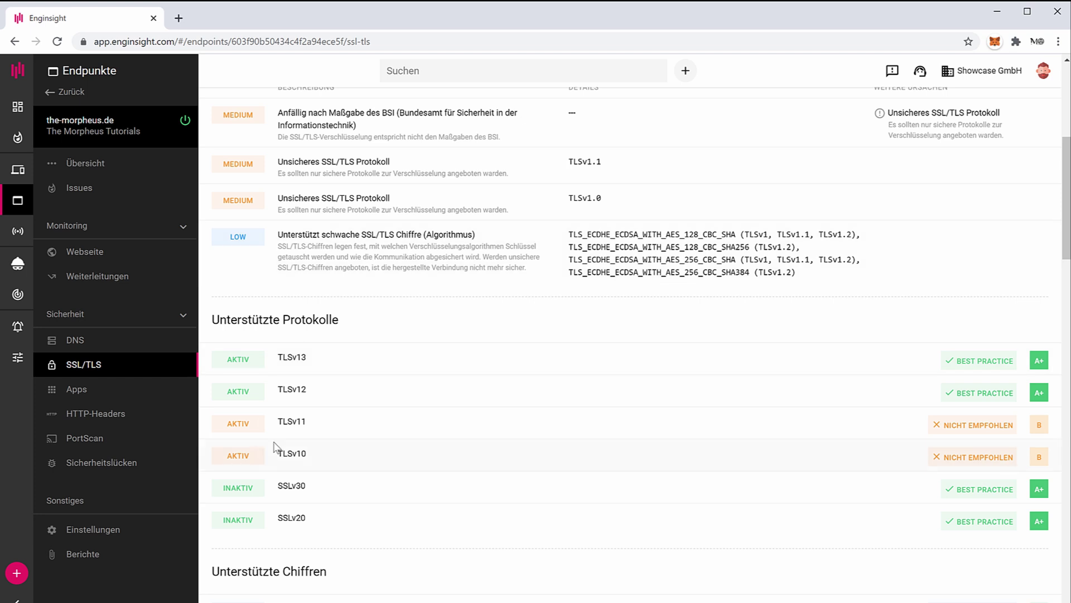
{"action": "left_click_drag", "start_coordinate": [276, 356], "coordinate": [329, 360]}
{"action": "left_click_drag", "start_coordinate": [316, 422], "coordinate": [277, 422]}
{"action": "left_click_drag", "start_coordinate": [333, 457], "coordinate": [282, 454]}
Step: Examine the supported ciphers list, focusing on the AES CBC ciphers rated Low
{"action": "scroll", "coordinate": [368, 463], "scroll_direction": "down", "scroll_amount": 3}
{"action": "scroll", "coordinate": [407, 459], "scroll_direction": "down", "scroll_amount": 2}
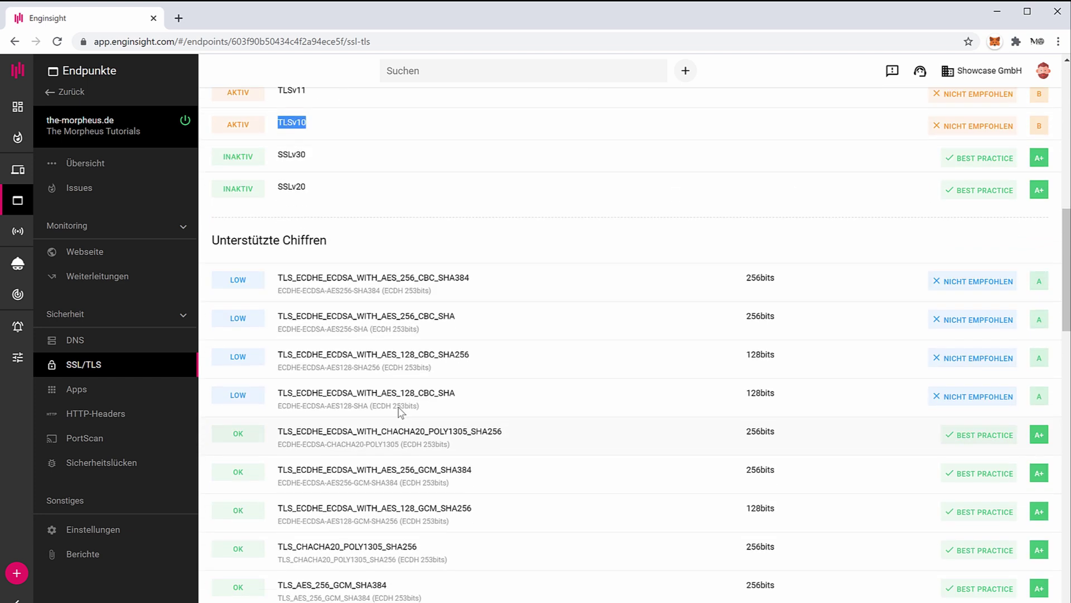
{"action": "left_click_drag", "start_coordinate": [282, 277], "coordinate": [467, 407]}
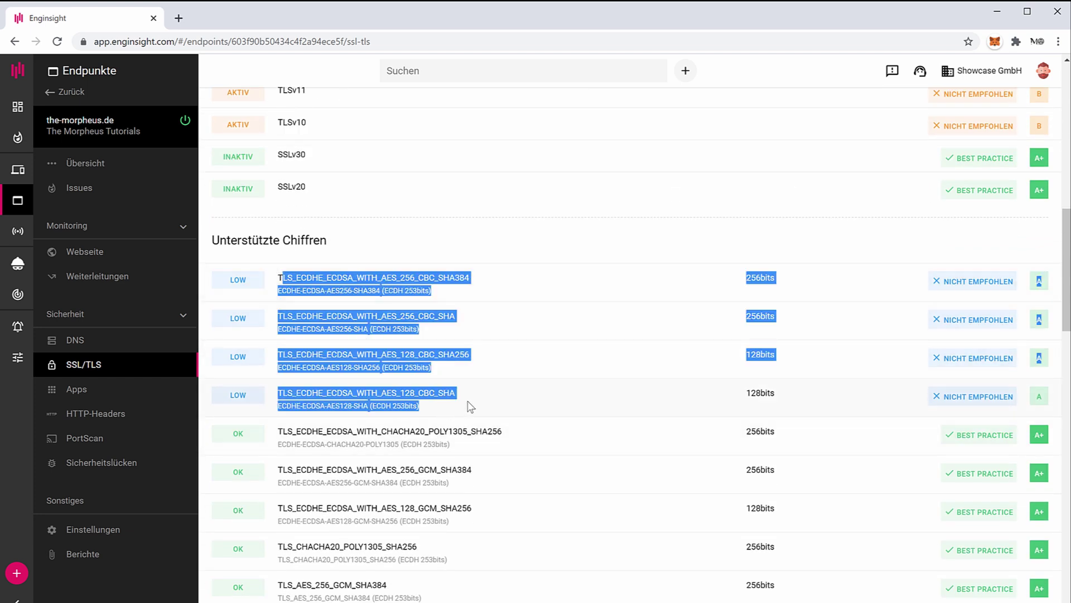
{"action": "left_click", "coordinate": [469, 406]}
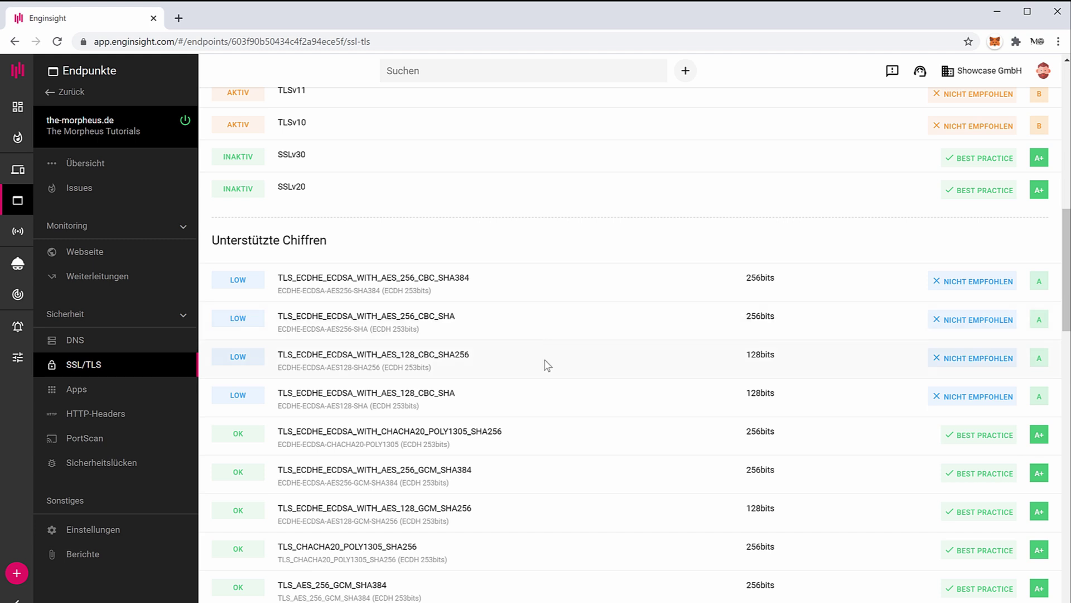
Step: Examine the TLSv11 and TLSv10 protocol entries together with the four AES CBC ciphers rated Low
{"action": "scroll", "coordinate": [580, 385], "scroll_direction": "up", "scroll_amount": 8}
{"action": "scroll", "coordinate": [614, 413], "scroll_direction": "down", "scroll_amount": 4}
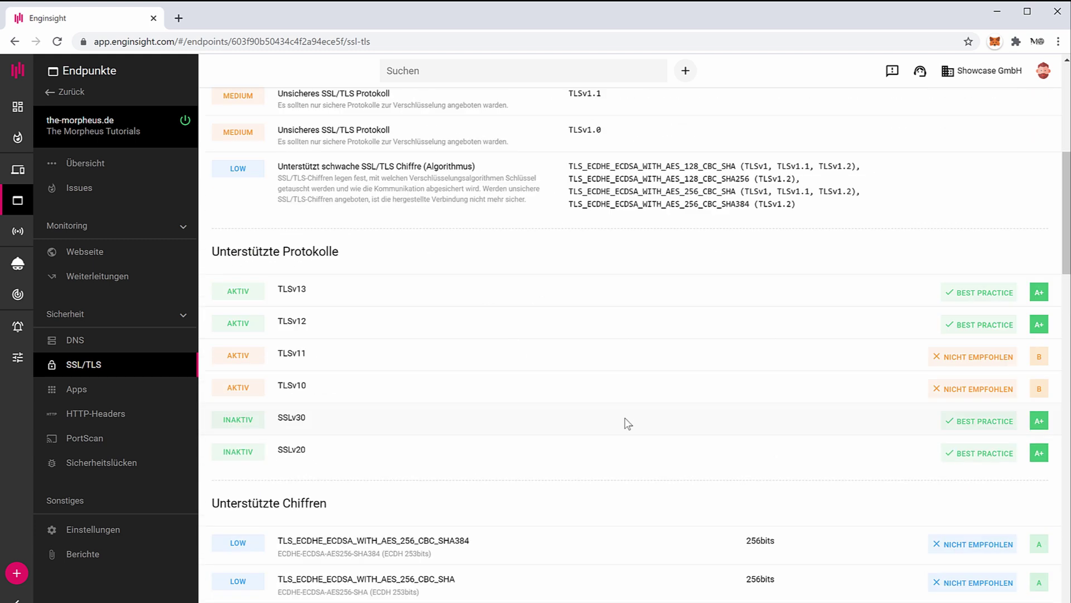
{"action": "scroll", "coordinate": [625, 422], "scroll_direction": "down", "scroll_amount": 2}
{"action": "scroll", "coordinate": [557, 377], "scroll_direction": "up", "scroll_amount": 2}
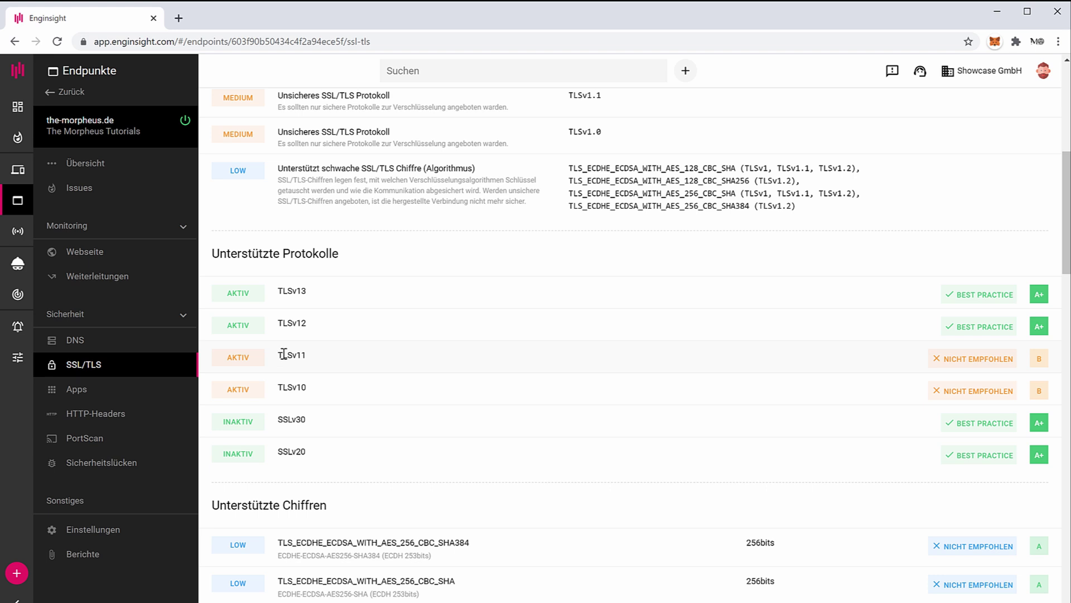
{"action": "left_click_drag", "start_coordinate": [278, 354], "coordinate": [346, 378]}
{"action": "scroll", "coordinate": [365, 412], "scroll_direction": "down", "scroll_amount": 2}
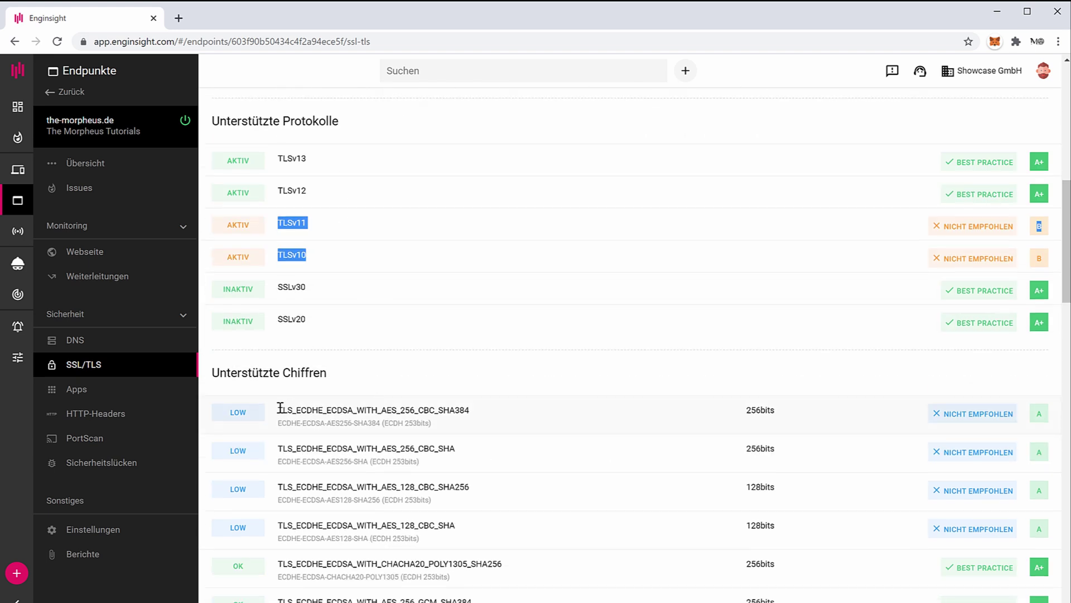
{"action": "left_click_drag", "start_coordinate": [281, 408], "coordinate": [527, 533]}
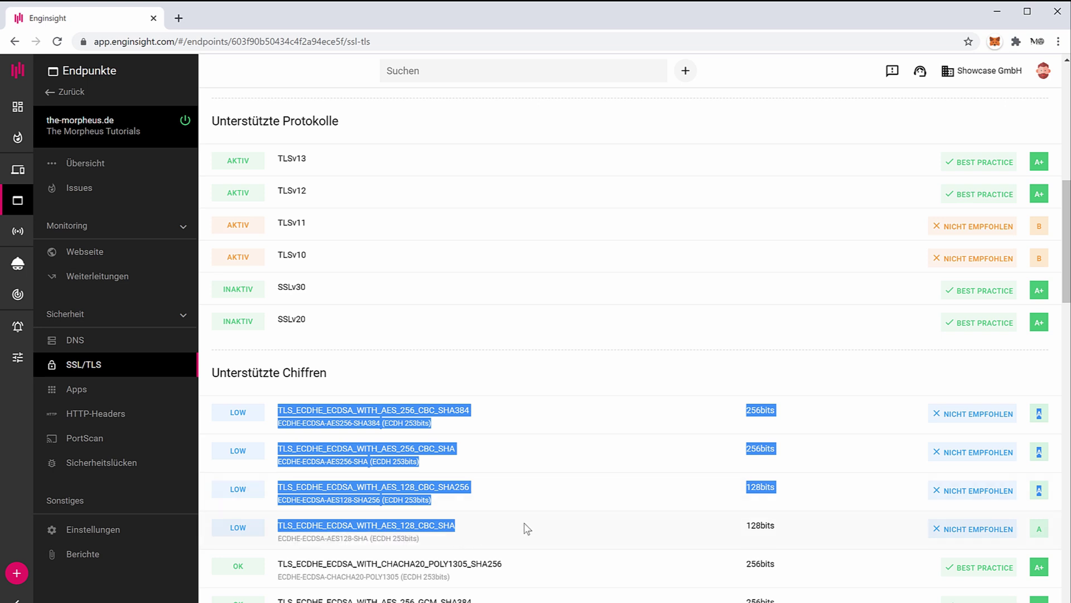
{"action": "left_click", "coordinate": [524, 526]}
{"action": "scroll", "coordinate": [529, 474], "scroll_direction": "up", "scroll_amount": 3}
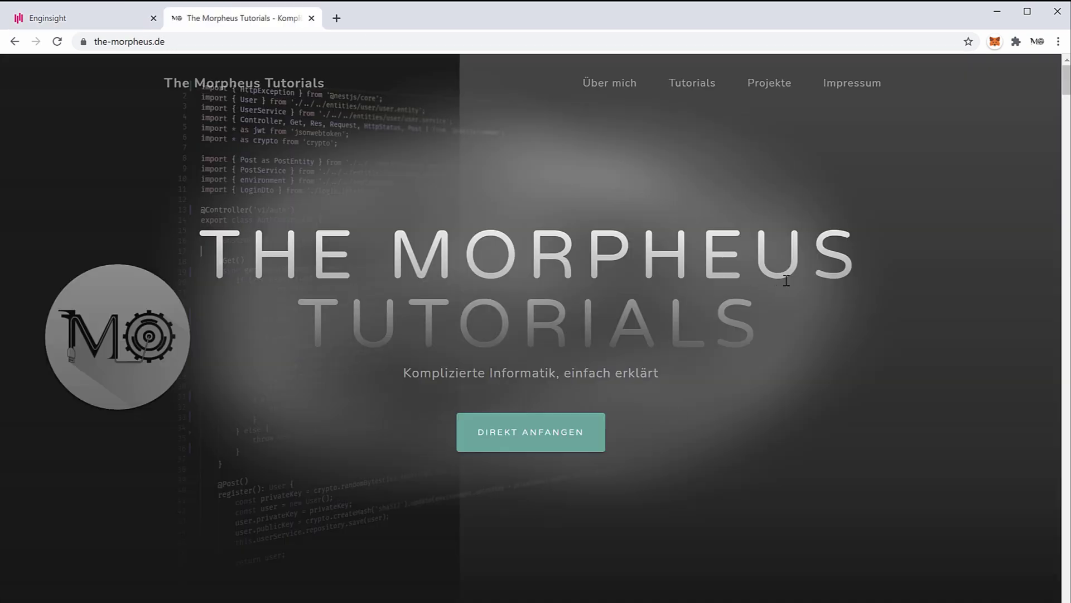
Step: Look through the live the-morpheus.de website, return to its start area and switch back to Enginsight
{"action": "scroll", "coordinate": [546, 242], "scroll_direction": "down", "scroll_amount": 15}
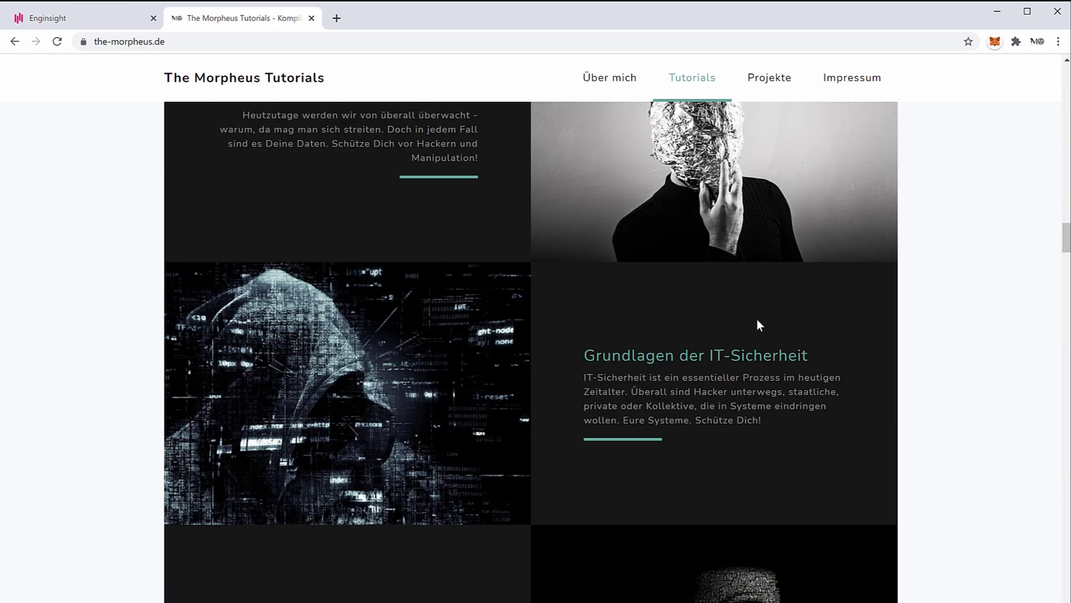
{"action": "left_click_drag", "start_coordinate": [1063, 247], "coordinate": [1064, 84]}
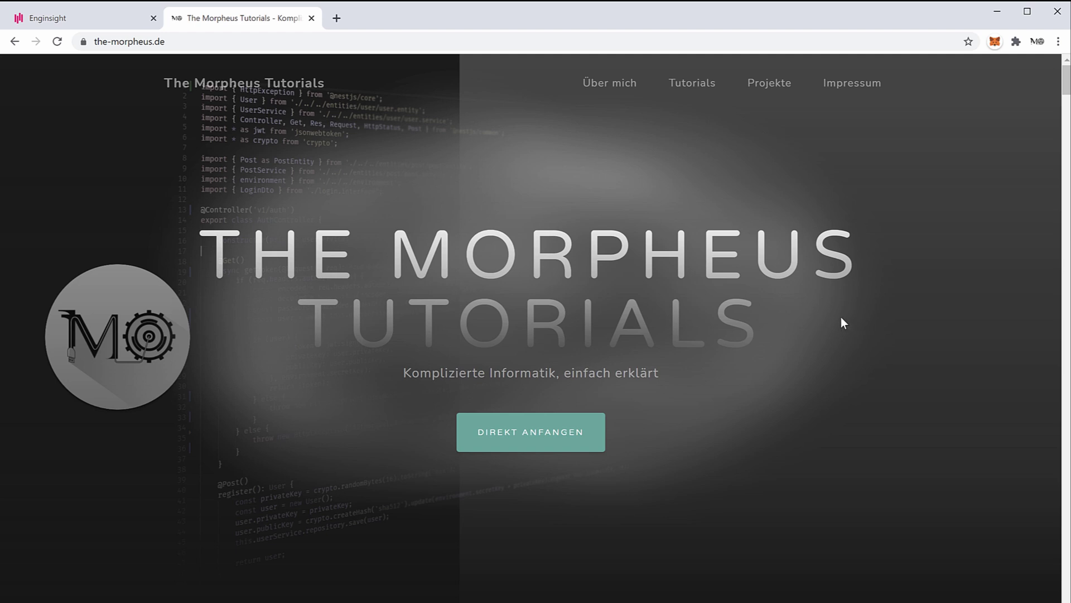
{"action": "left_click", "coordinate": [67, 18]}
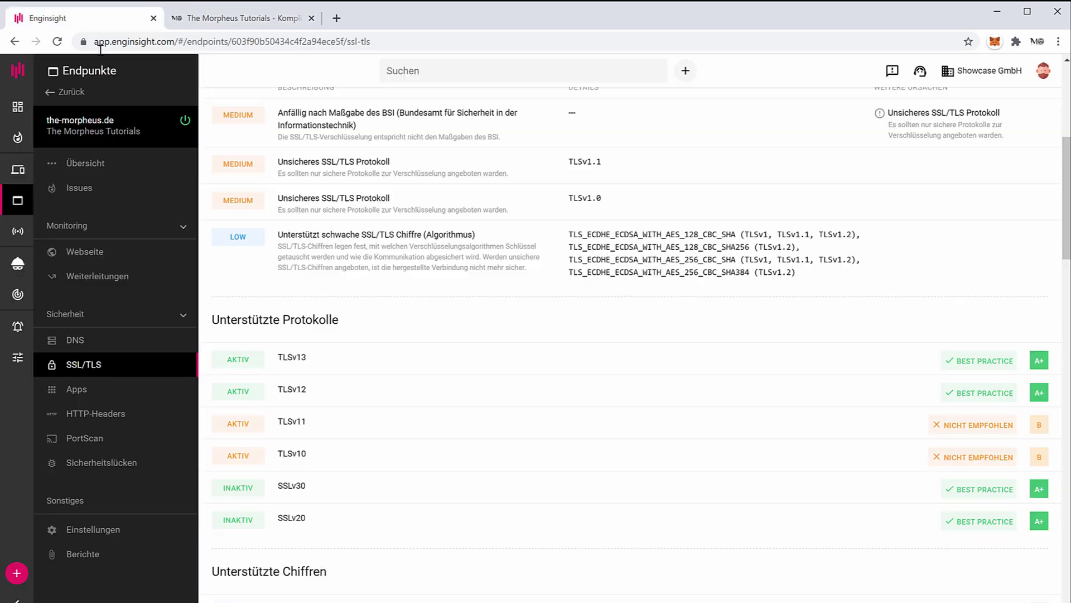
Step: Re-examine the TLSv11 and TLSv10 protocol entries, with a brief look back at the live the-morpheus.de site
{"action": "left_click_drag", "start_coordinate": [322, 459], "coordinate": [270, 424]}
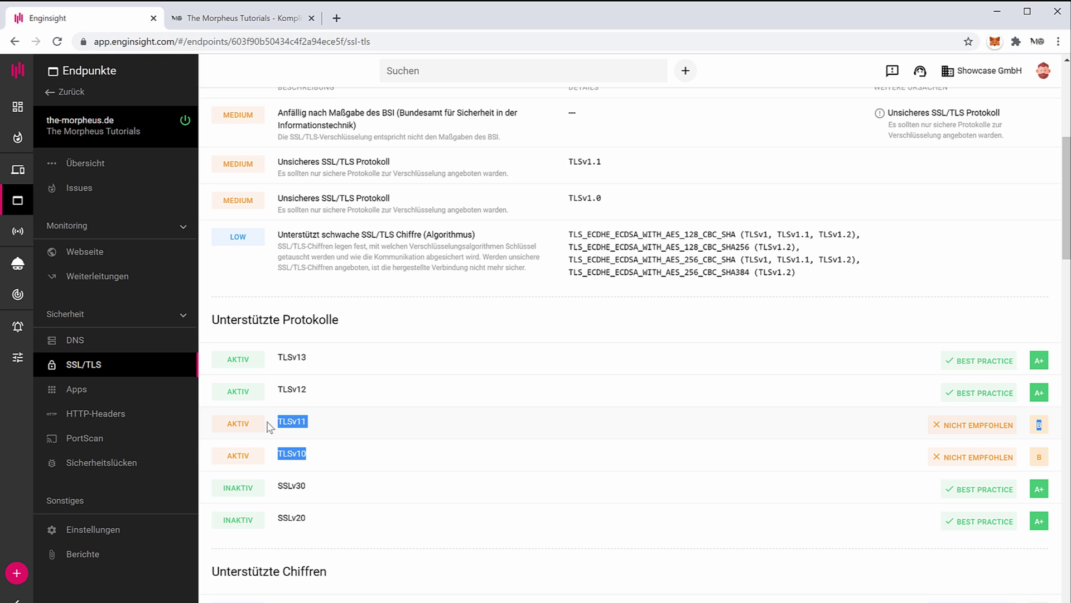
{"action": "left_click", "coordinate": [347, 448]}
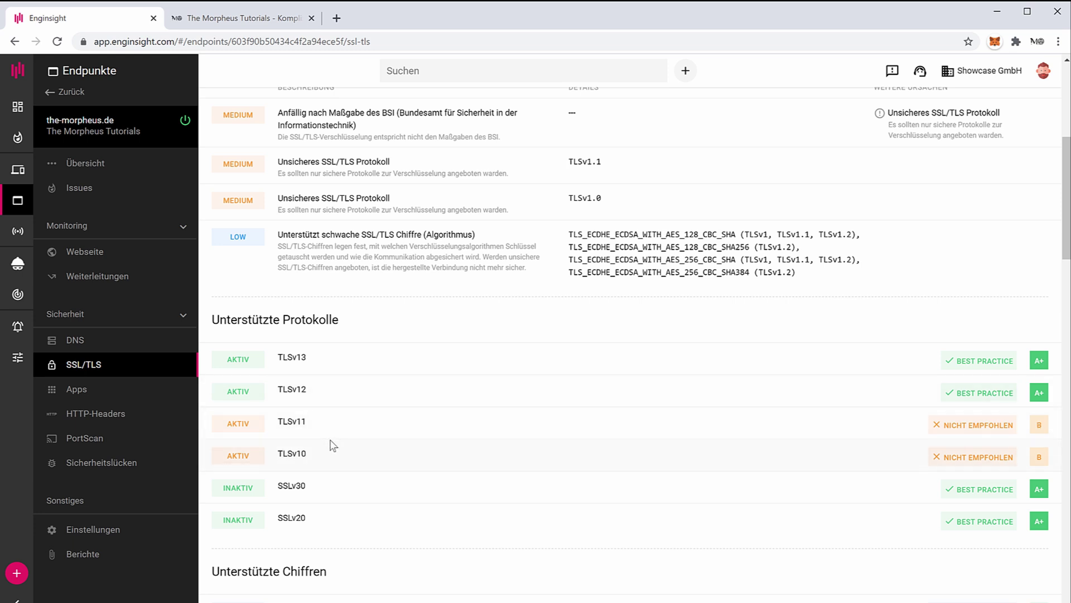
{"action": "left_click", "coordinate": [302, 25]}
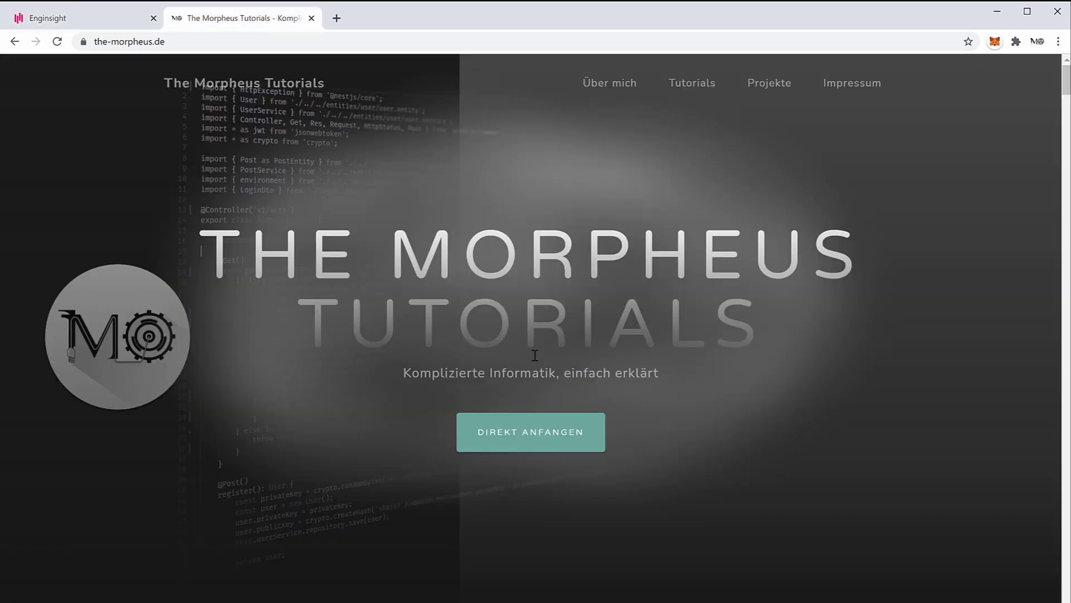
{"action": "left_click", "coordinate": [98, 27]}
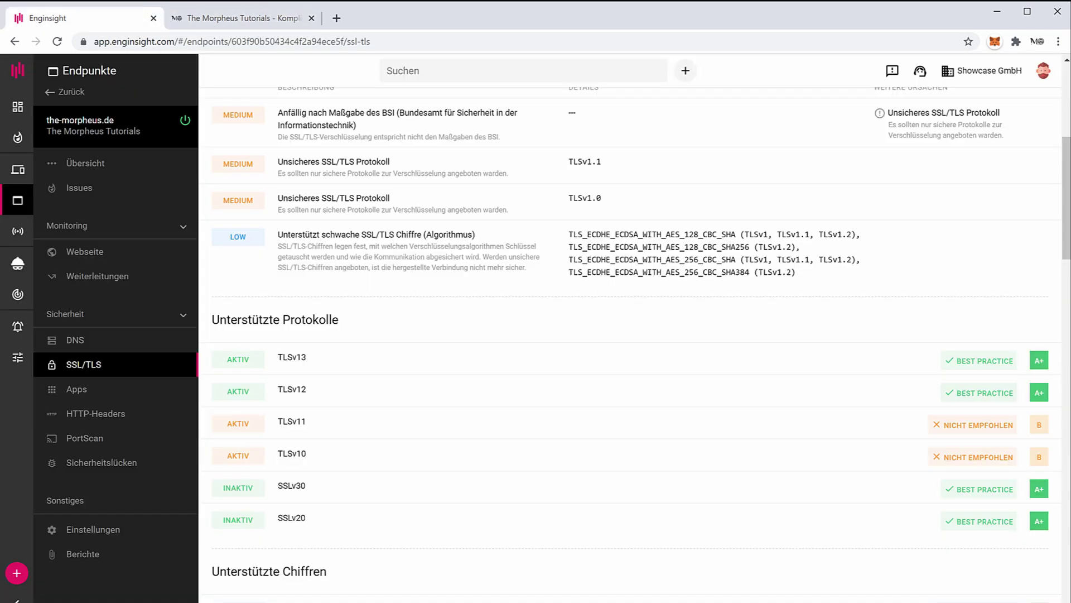
{"action": "left_click_drag", "start_coordinate": [330, 454], "coordinate": [304, 423]}
{"action": "left_click", "coordinate": [348, 431]}
{"action": "left_click_drag", "start_coordinate": [363, 462], "coordinate": [261, 406]}
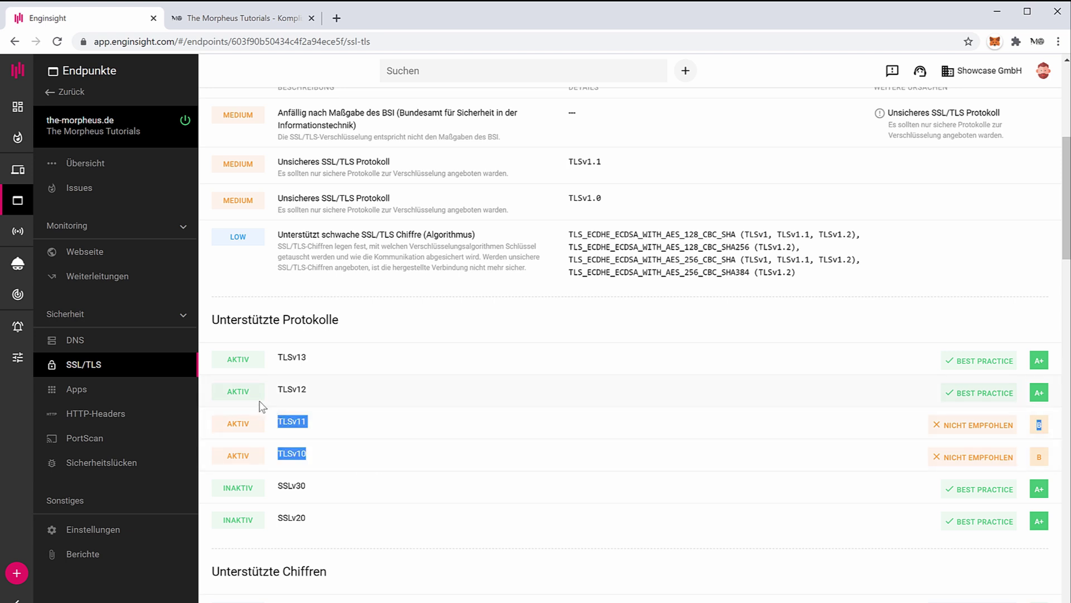
Step: Check the jQuery 3.4.1 entry in the endpoint's detected apps and open its listed vulnerabilities
{"action": "left_click", "coordinate": [105, 398]}
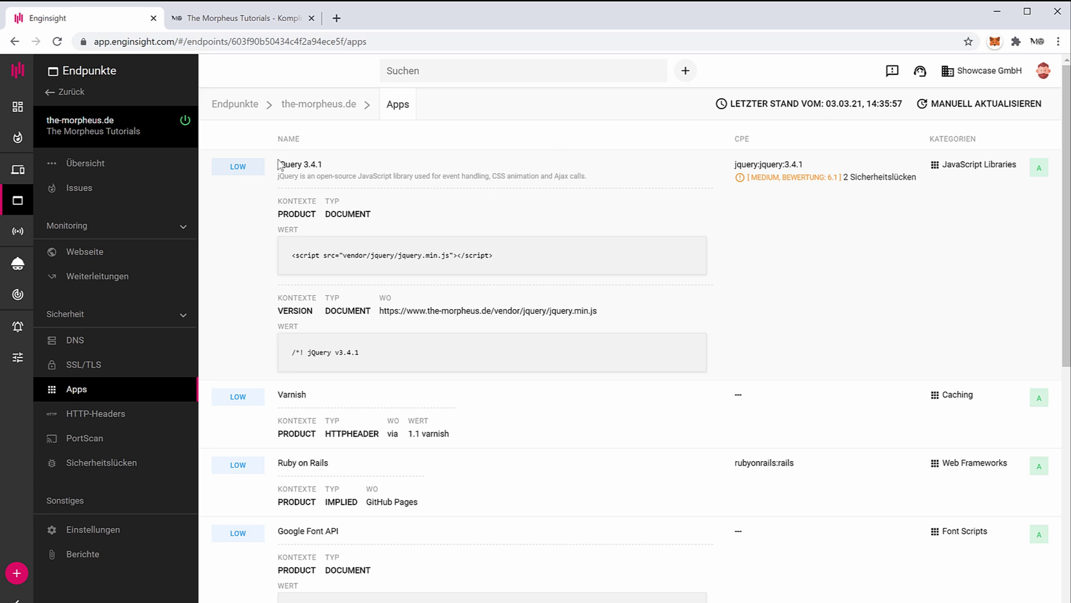
{"action": "left_click_drag", "start_coordinate": [278, 164], "coordinate": [369, 167]}
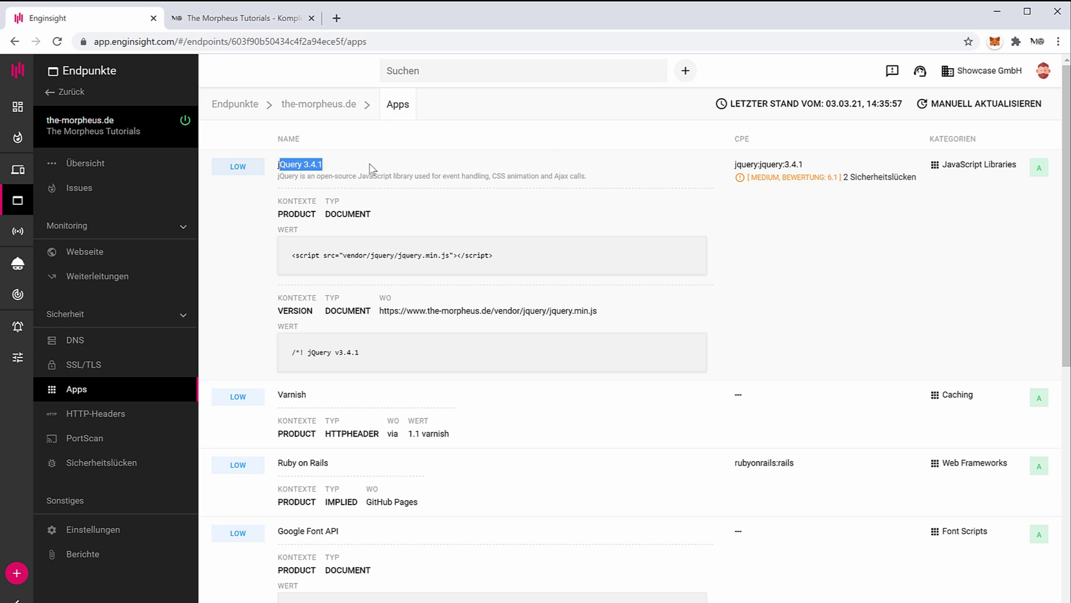
{"action": "left_click", "coordinate": [826, 177]}
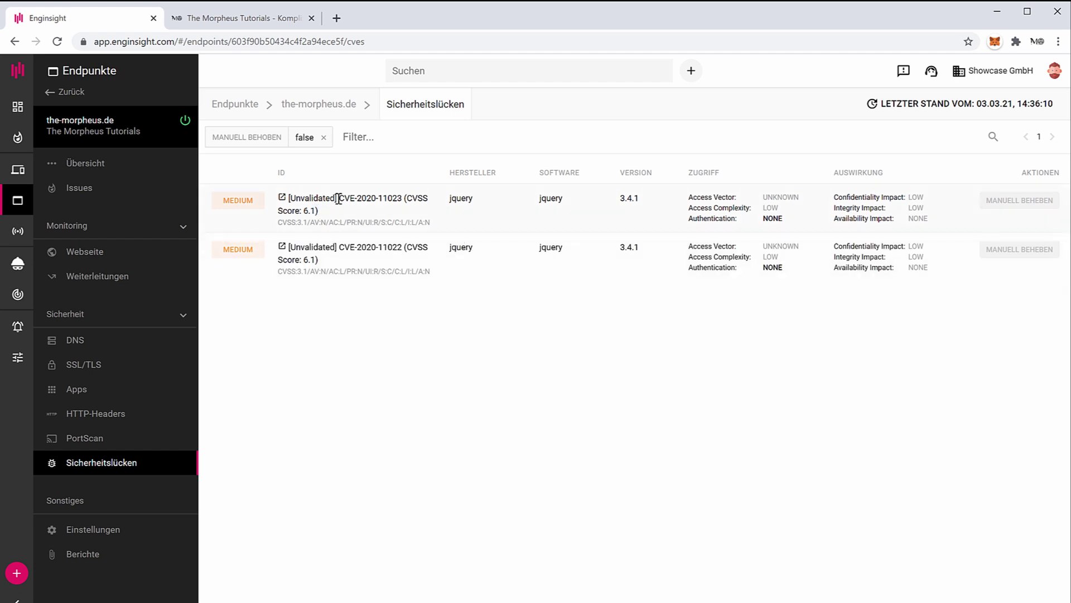
Step: Examine the CVE-2020-11023 entry, including its CVSS score and its access and impact ratings
{"action": "left_click_drag", "start_coordinate": [338, 198], "coordinate": [357, 216]}
{"action": "left_click", "coordinate": [360, 211]}
{"action": "left_click_drag", "start_coordinate": [758, 197], "coordinate": [931, 223]}
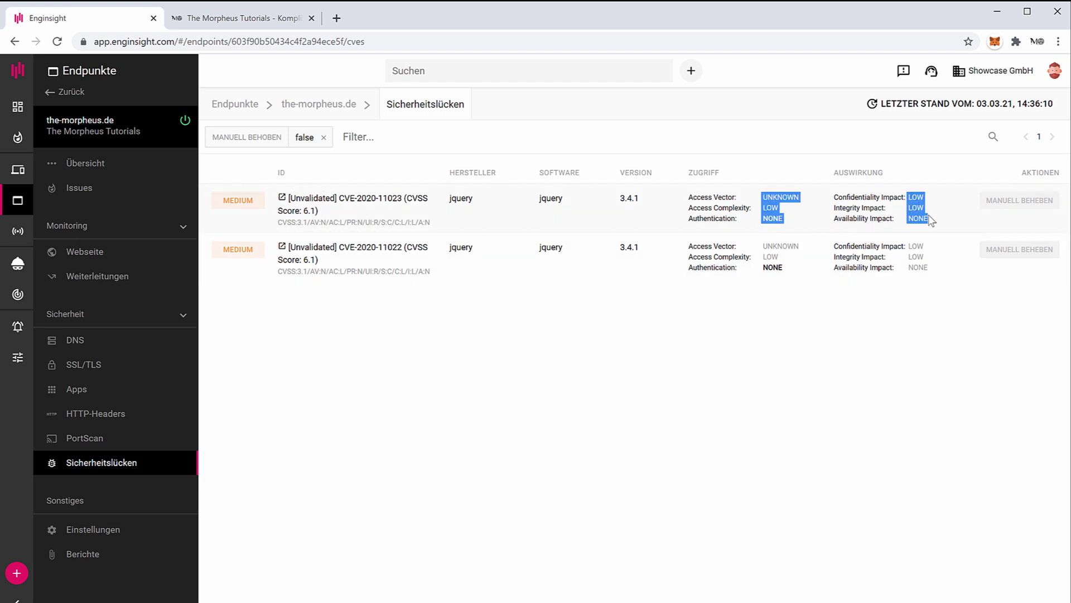
{"action": "left_click", "coordinate": [853, 416]}
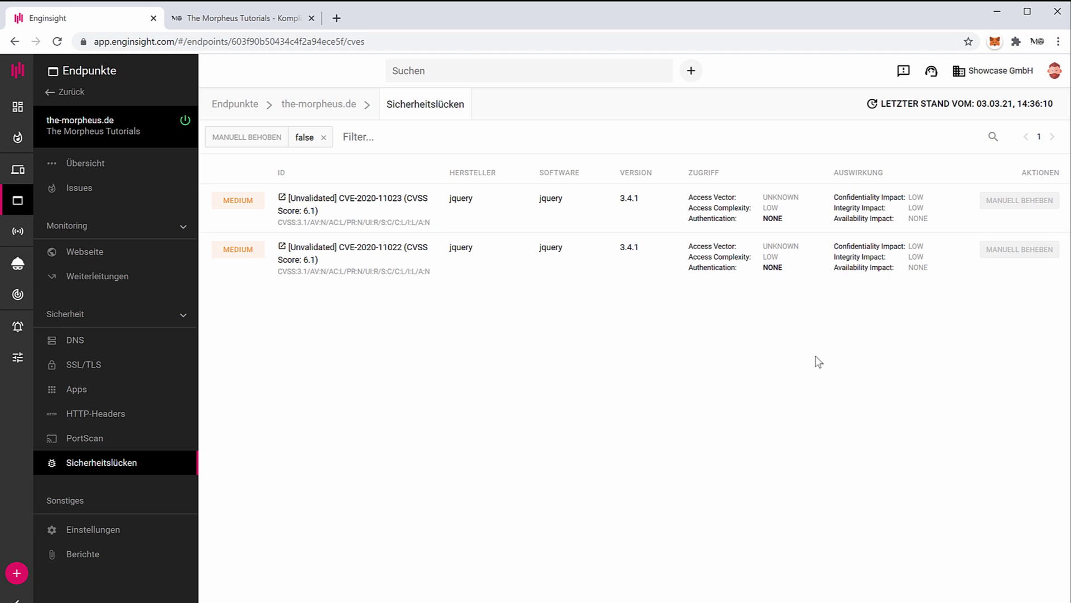
Step: Review the endpoint's HTTP header results and the port scan results, examining the banner for port 8443
{"action": "left_click", "coordinate": [138, 413]}
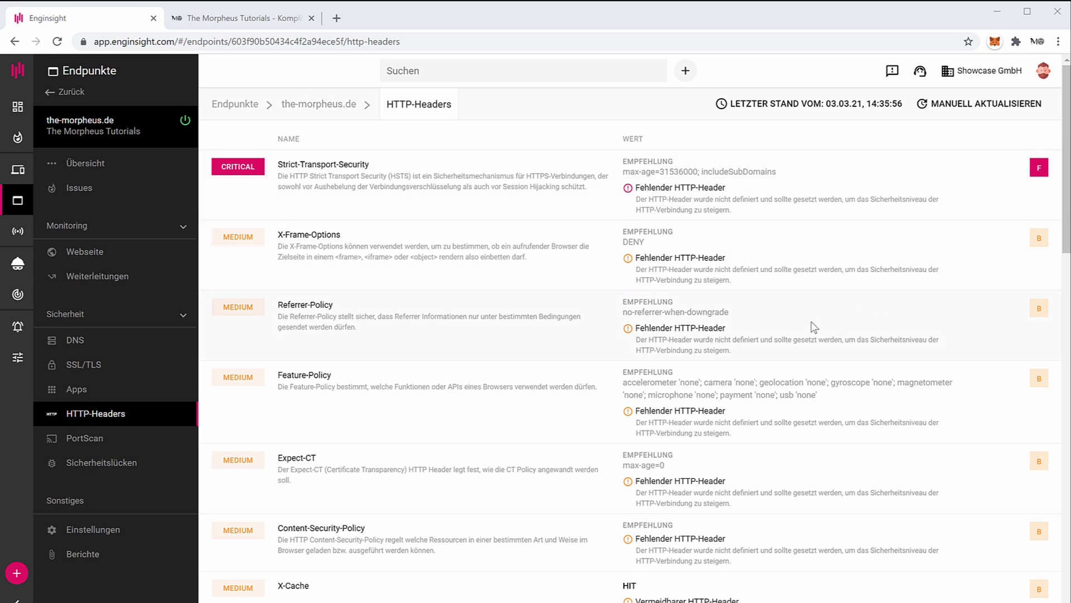
{"action": "left_click", "coordinate": [113, 438]}
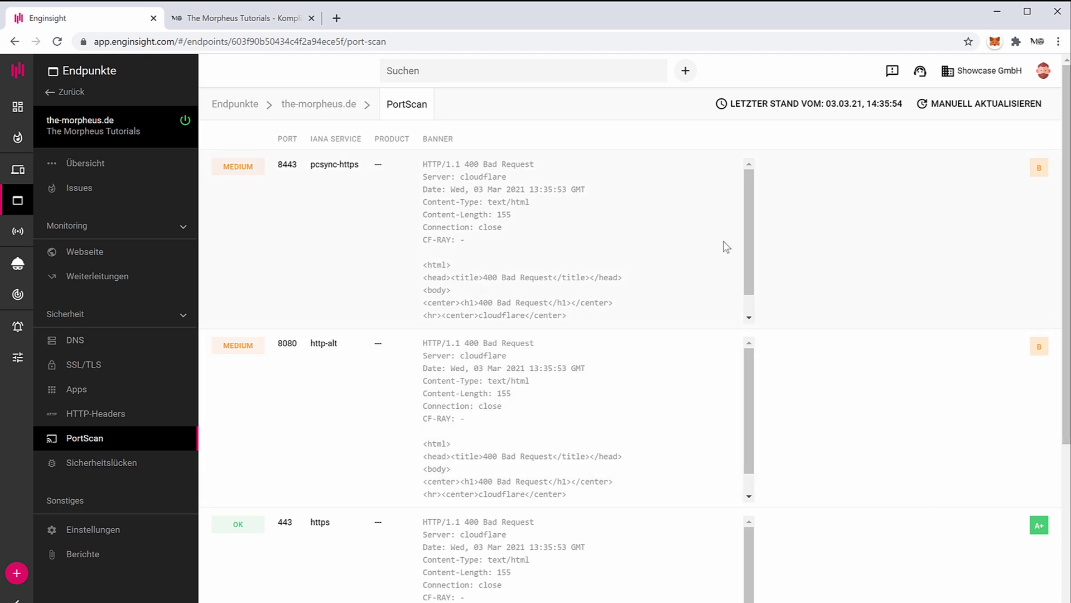
{"action": "scroll", "coordinate": [582, 217], "scroll_direction": "down", "scroll_amount": 1}
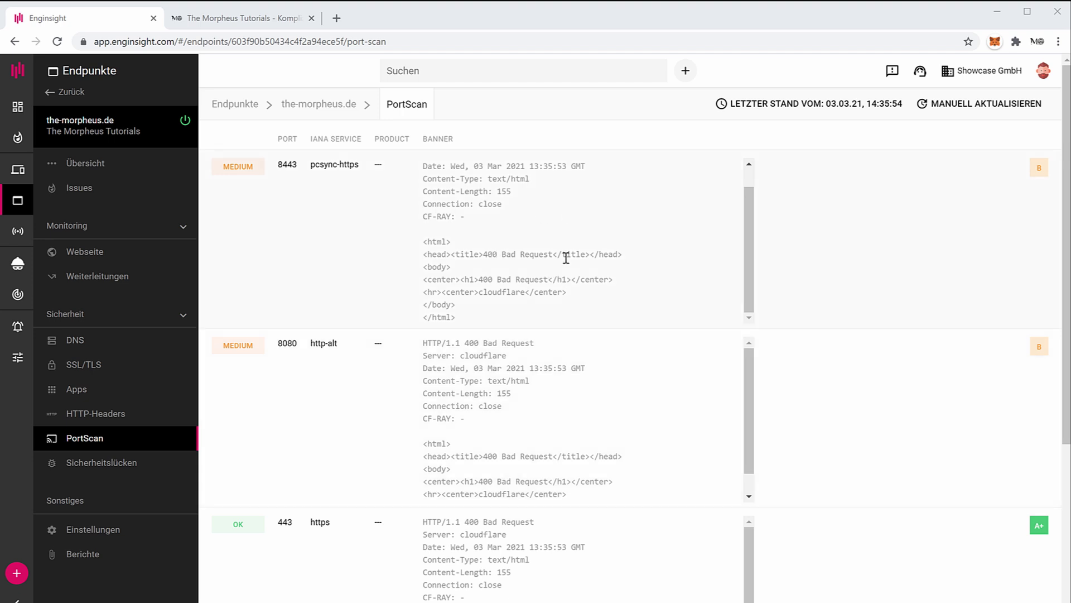
{"action": "left_click_drag", "start_coordinate": [487, 254], "coordinate": [546, 267]}
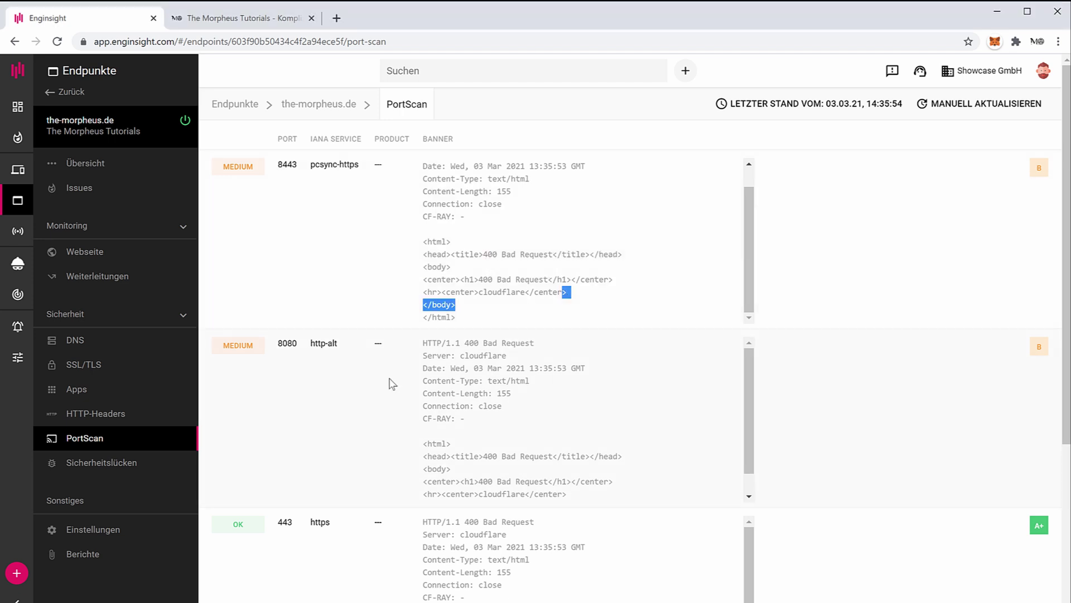
{"action": "left_click", "coordinate": [330, 299]}
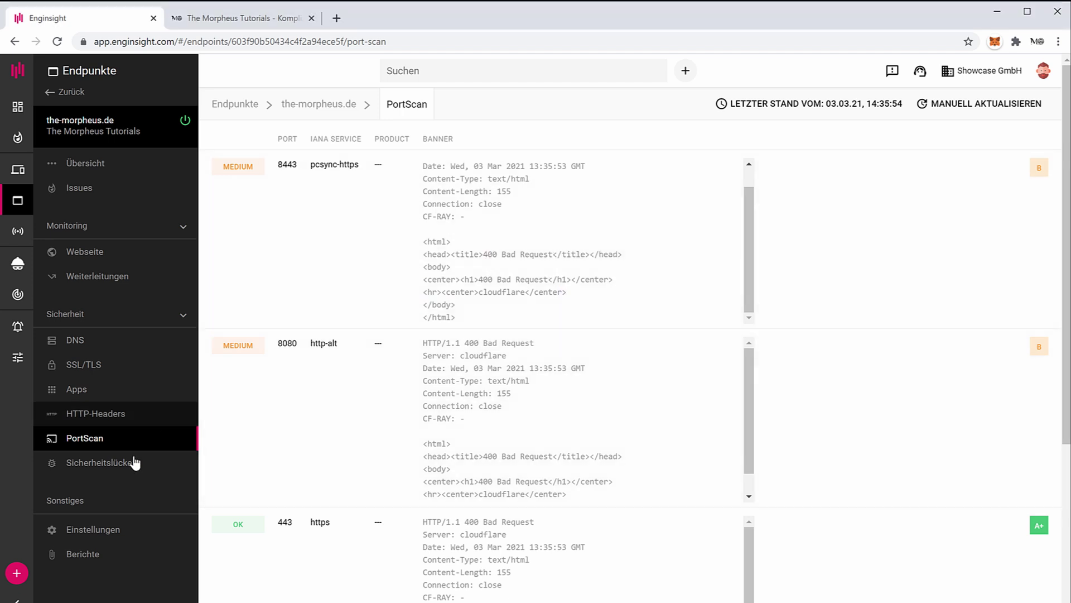
Step: Review the vulnerabilities of the-morpheus.de once more and open the overview of the other alive endpoint
{"action": "left_click", "coordinate": [83, 469]}
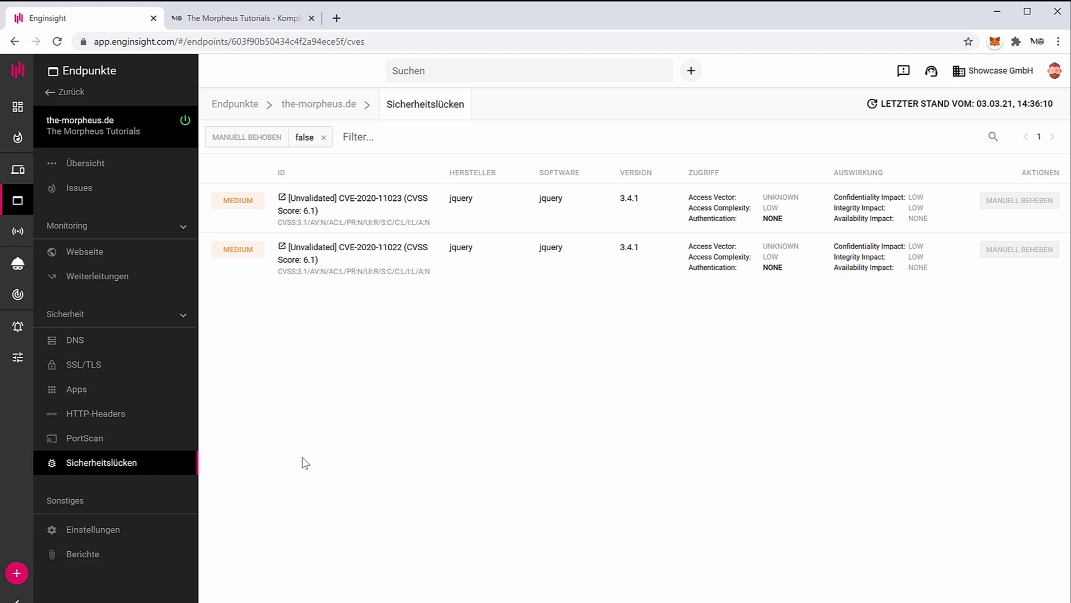
{"action": "left_click", "coordinate": [60, 95]}
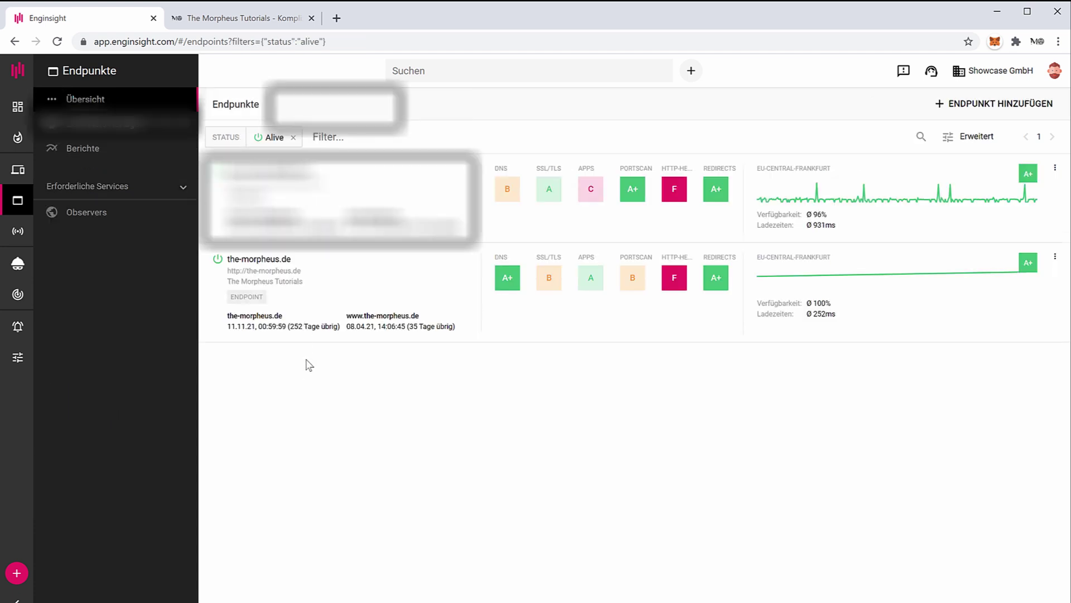
{"action": "left_click", "coordinate": [276, 195]}
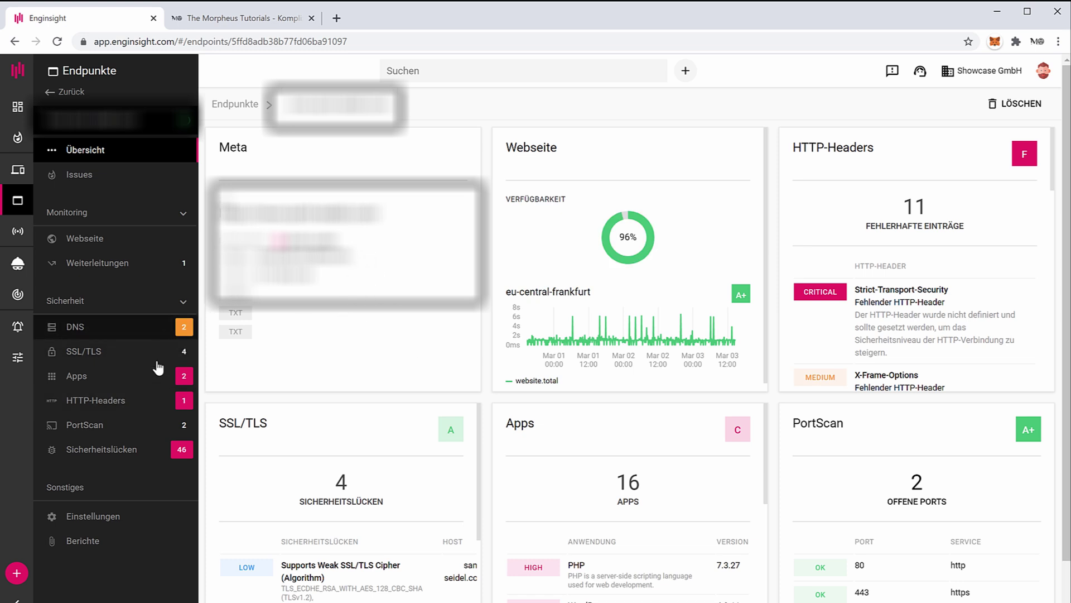
Step: Open this endpoint's DNS results and examine the SPF, CAA and DMARC record findings
{"action": "left_click", "coordinate": [128, 332]}
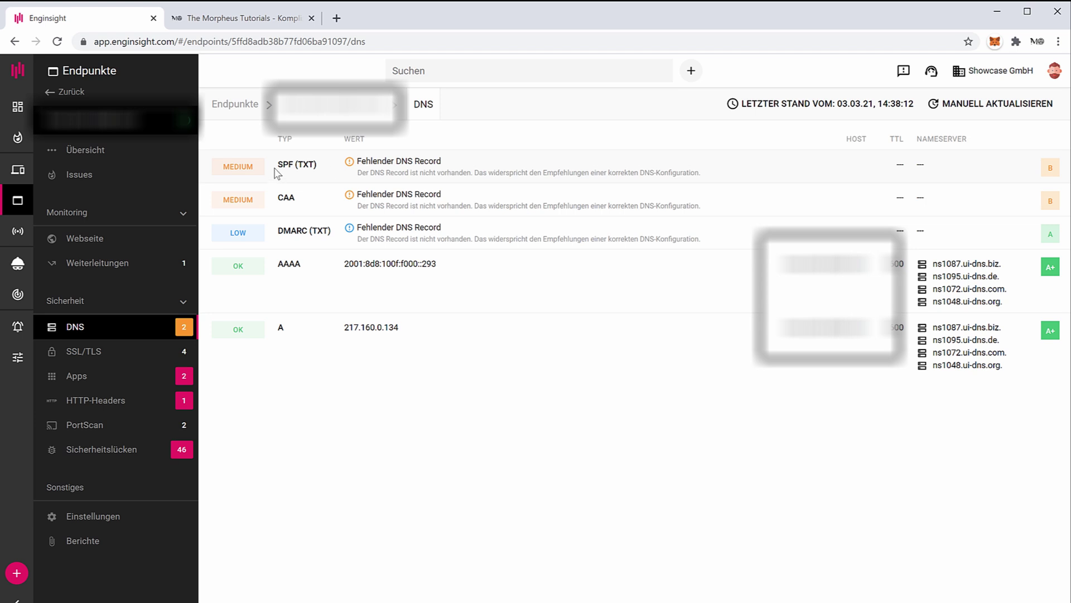
{"action": "double_click", "coordinate": [312, 164]}
{"action": "left_click_drag", "start_coordinate": [394, 161], "coordinate": [362, 195]}
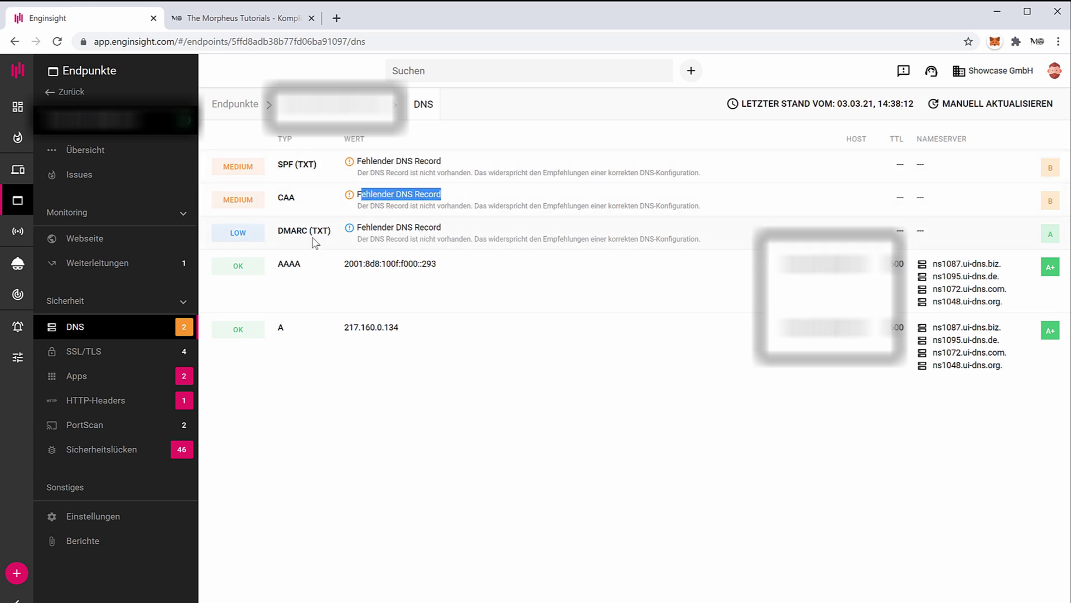
{"action": "left_click_drag", "start_coordinate": [286, 230], "coordinate": [357, 239]}
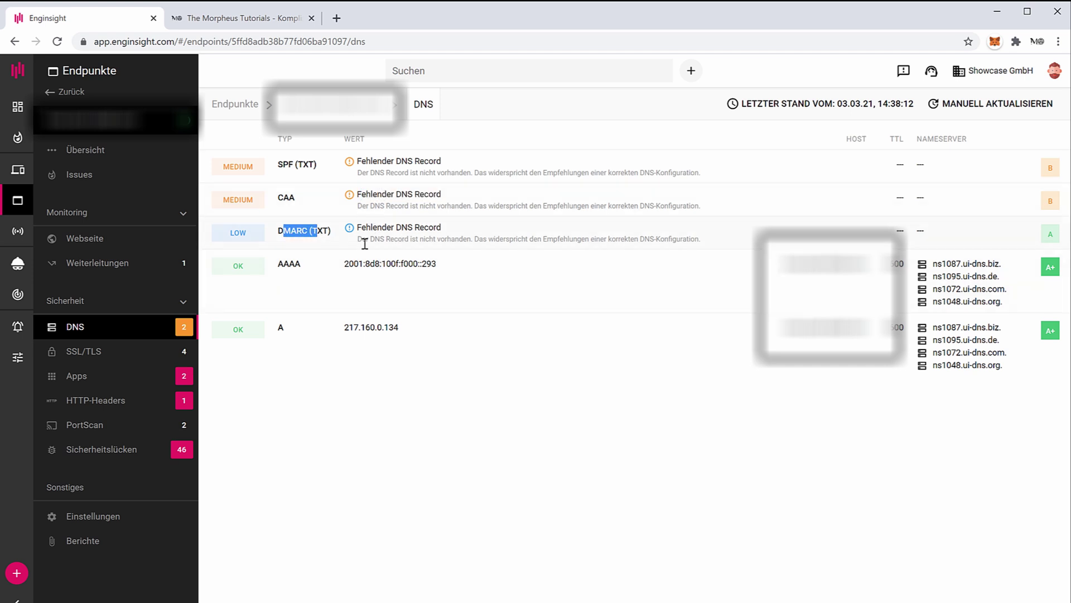
Step: Open this endpoint's SSL/TLS results and examine the security checks and the TLSv13 protocol entry
{"action": "left_click", "coordinate": [86, 360]}
{"action": "scroll", "coordinate": [409, 326], "scroll_direction": "down", "scroll_amount": 4}
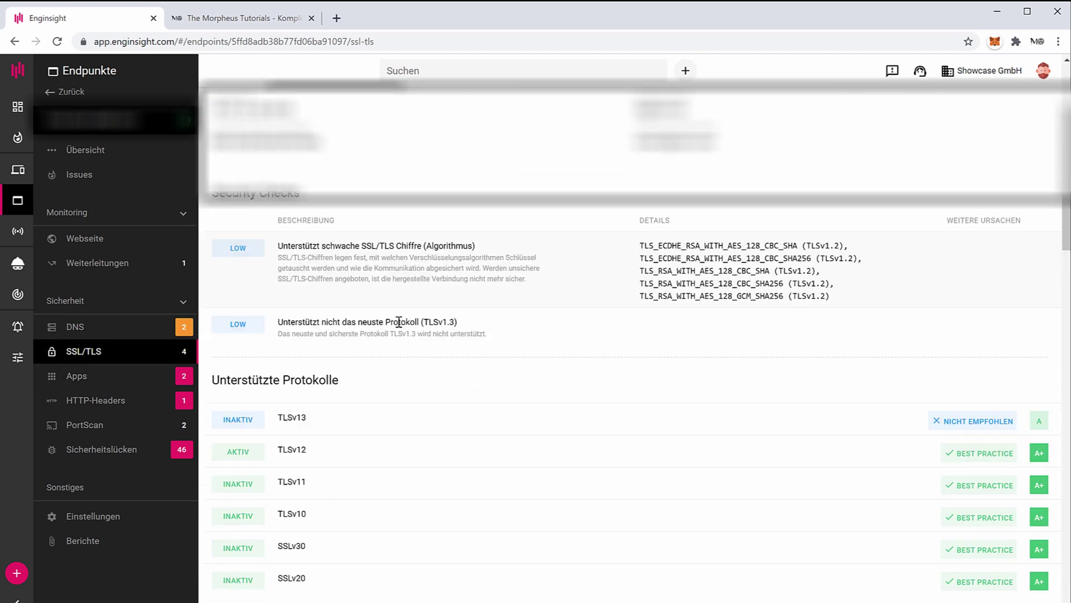
{"action": "scroll", "coordinate": [444, 316], "scroll_direction": "down", "scroll_amount": 1}
{"action": "left_click_drag", "start_coordinate": [329, 323], "coordinate": [275, 326]}
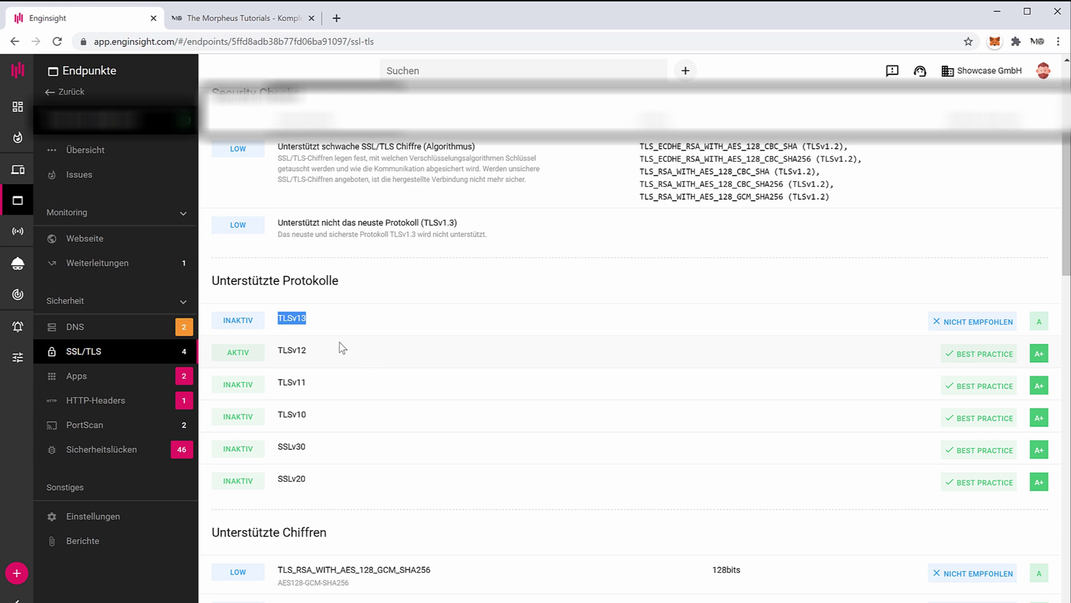
Step: Examine the supported ciphers of this endpoint, focusing on the AES 128 ciphers rated Low
{"action": "scroll", "coordinate": [403, 346], "scroll_direction": "down", "scroll_amount": 6}
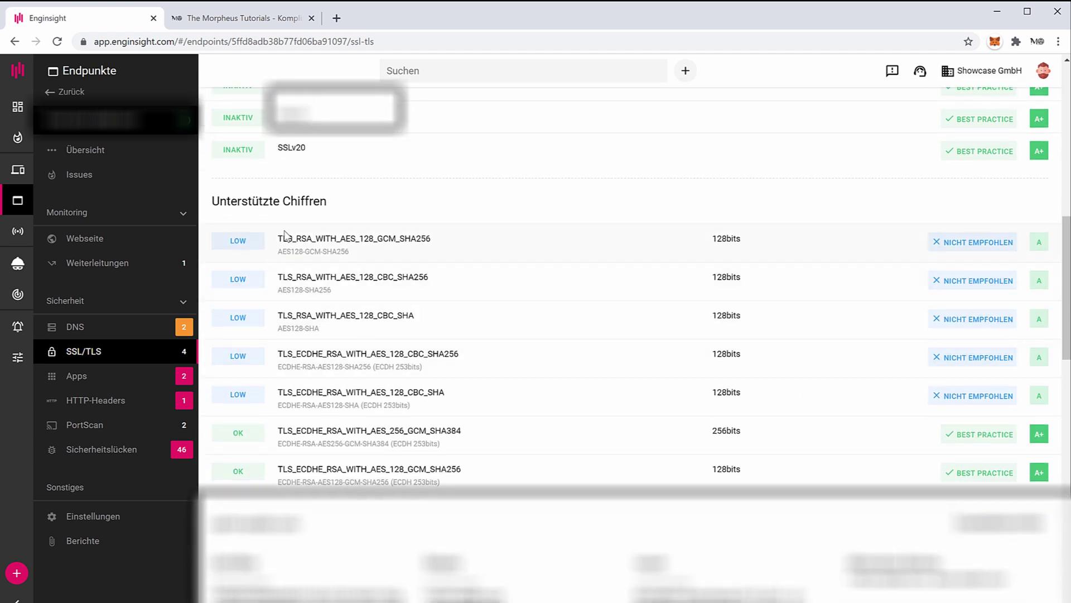
{"action": "left_click_drag", "start_coordinate": [282, 238], "coordinate": [561, 434]}
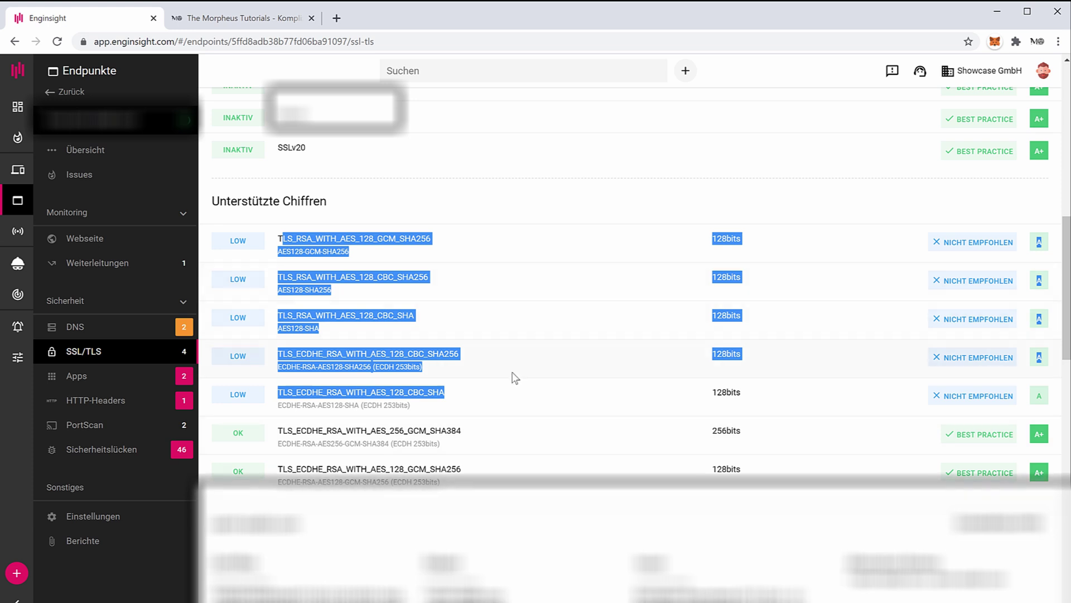
{"action": "scroll", "coordinate": [500, 404], "scroll_direction": "down", "scroll_amount": 2}
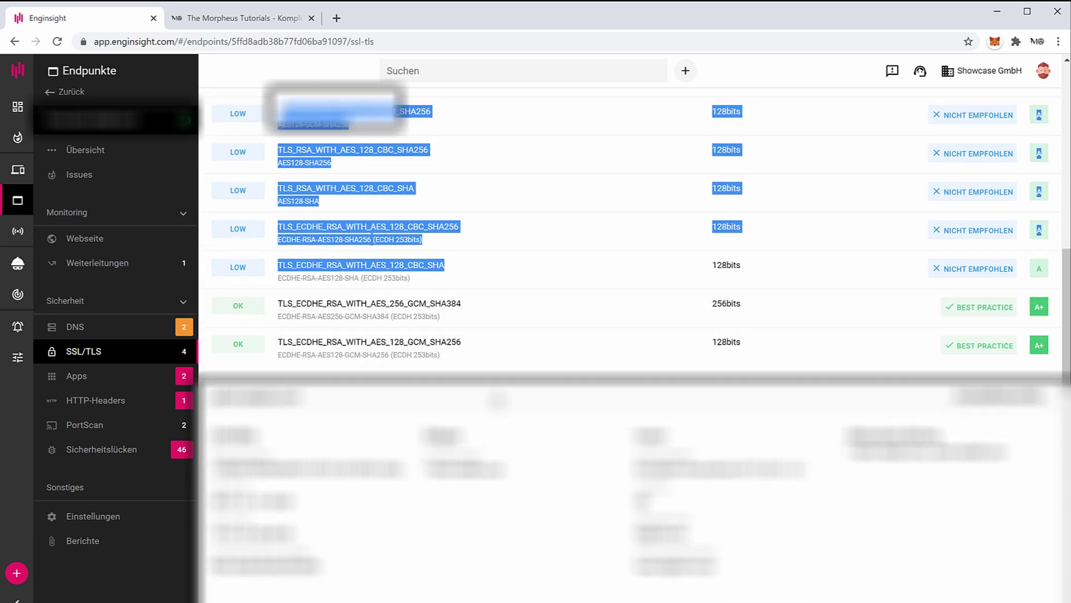
{"action": "scroll", "coordinate": [234, 380], "scroll_direction": "up", "scroll_amount": 5}
Step: Open this endpoint's Apps results and examine the detected applications, focusing on the WordPress 4.9.11 and PHP 7.3.27 entries
{"action": "left_click", "coordinate": [91, 385]}
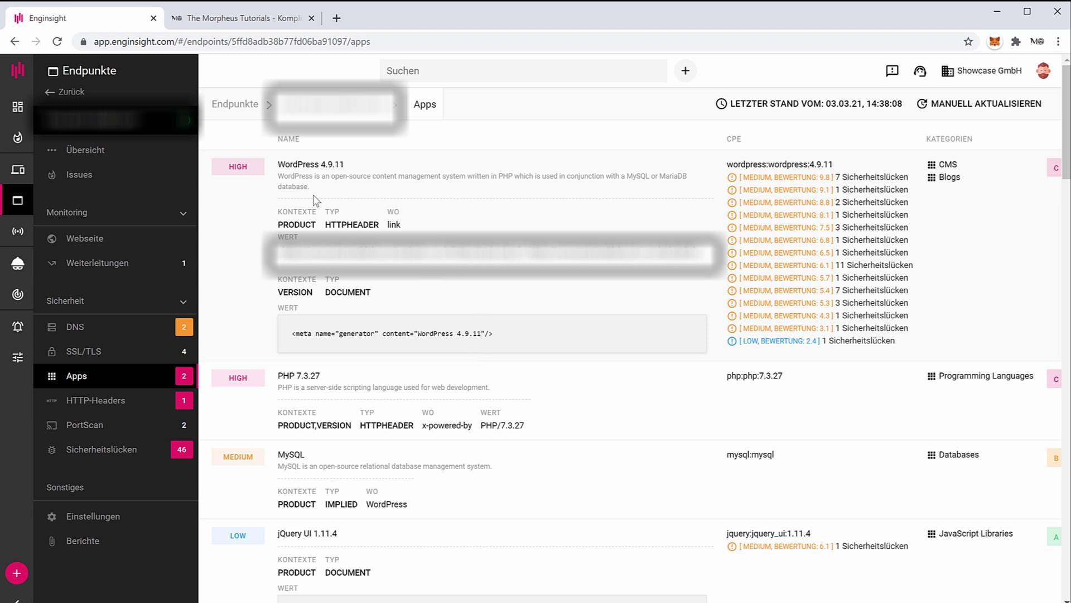
{"action": "triple_click", "coordinate": [296, 162]}
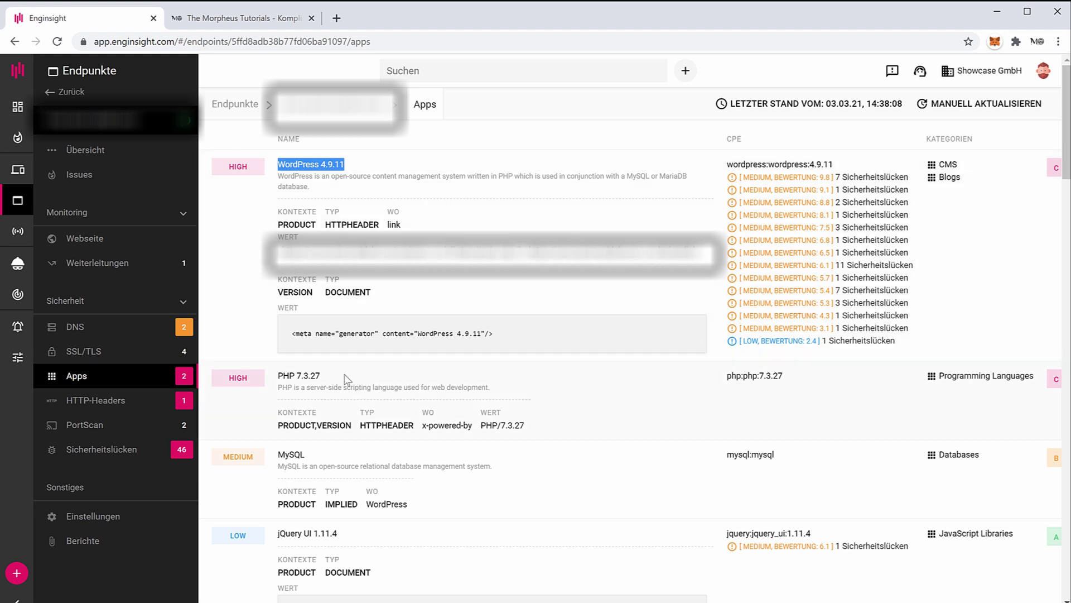
{"action": "left_click_drag", "start_coordinate": [281, 374], "coordinate": [341, 377]}
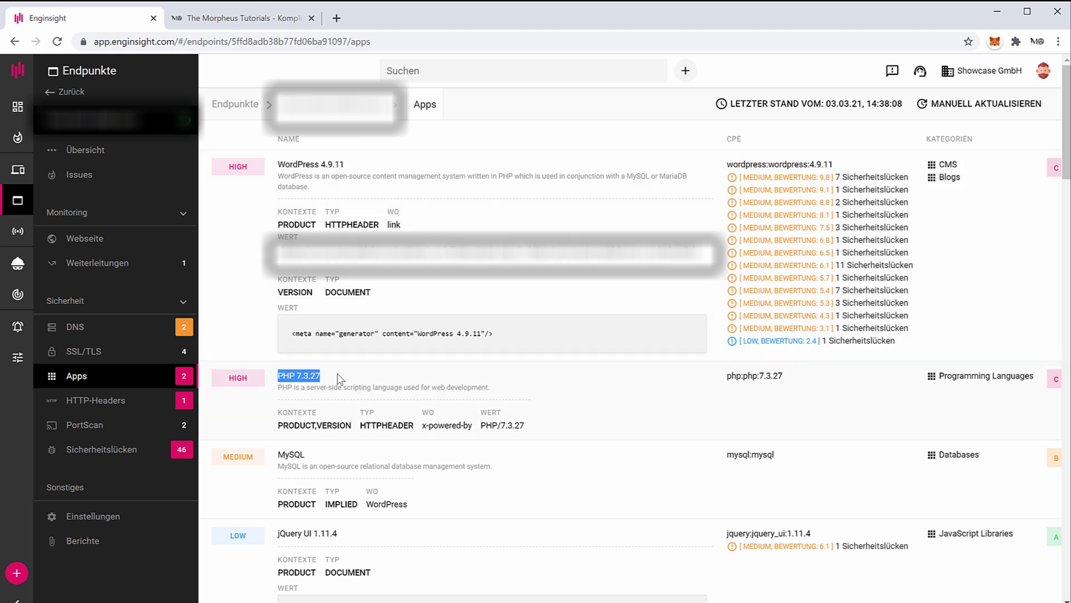
{"action": "left_click", "coordinate": [337, 382]}
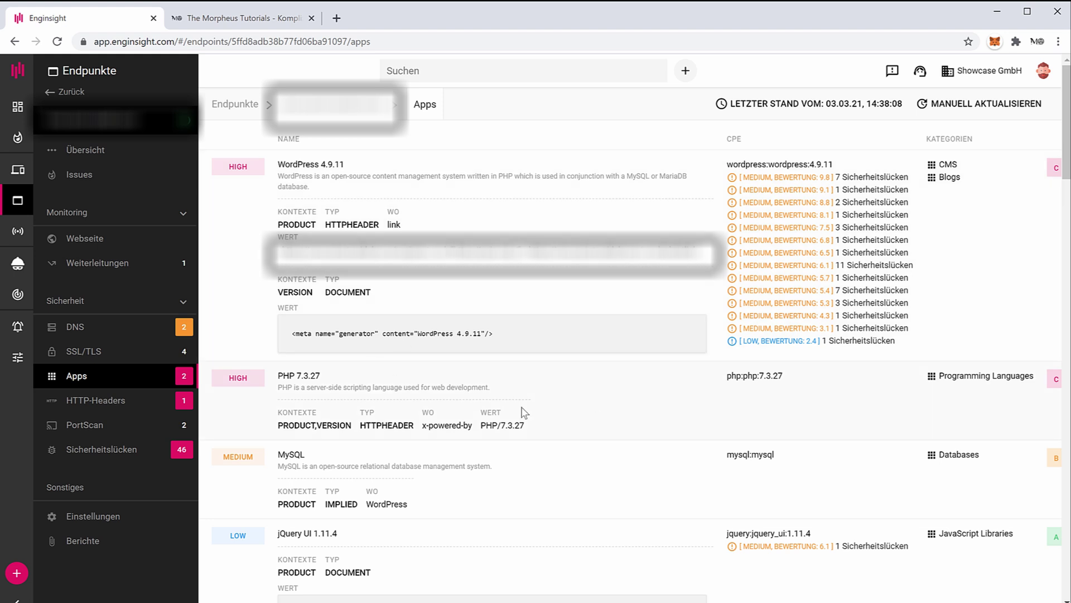
{"action": "scroll", "coordinate": [441, 396], "scroll_direction": "down", "scroll_amount": 6}
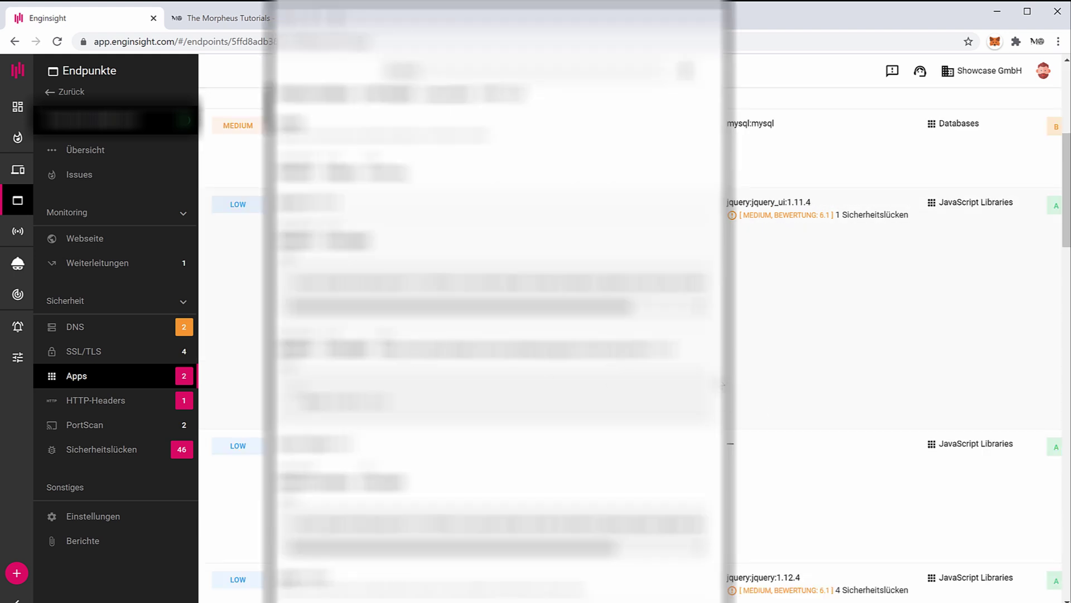
{"action": "scroll", "coordinate": [778, 352], "scroll_direction": "up", "scroll_amount": 3}
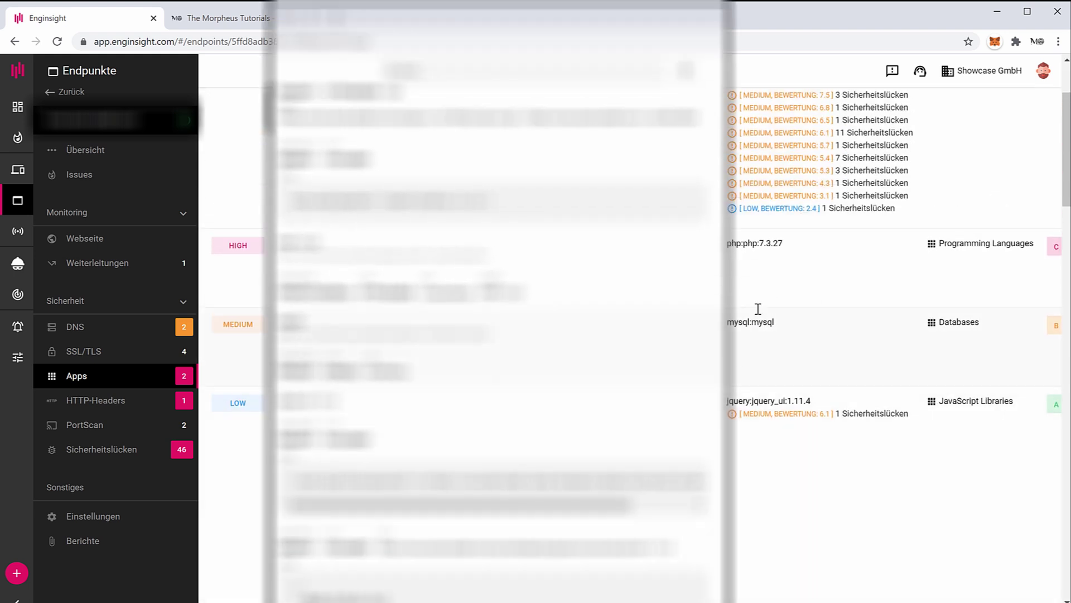
Step: Review this endpoint's HTTP header findings and open its port scan results
{"action": "left_click", "coordinate": [126, 400]}
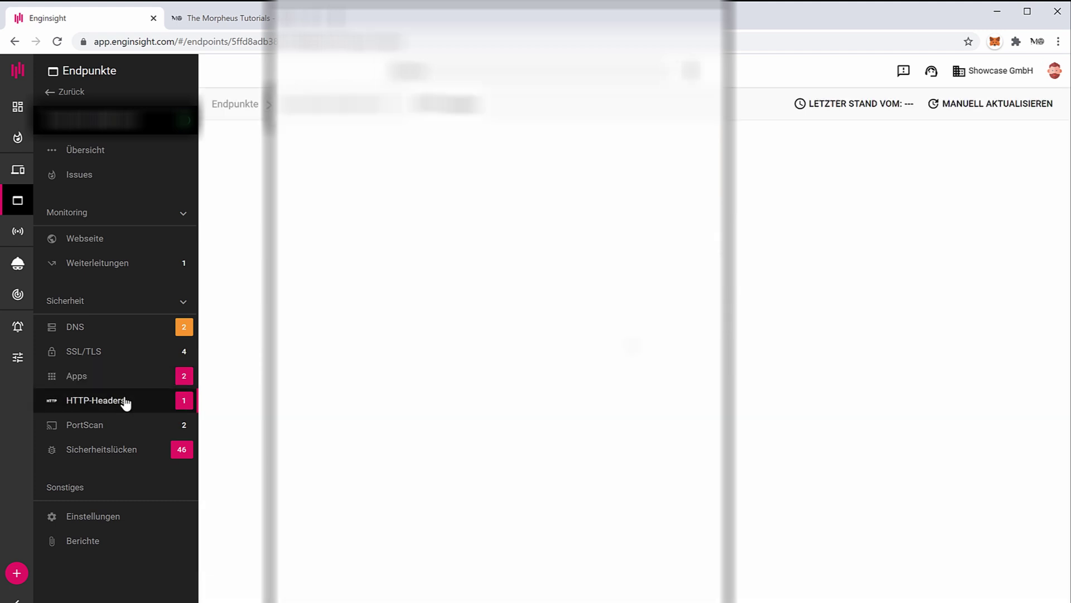
{"action": "scroll", "coordinate": [447, 265], "scroll_direction": "down", "scroll_amount": 7}
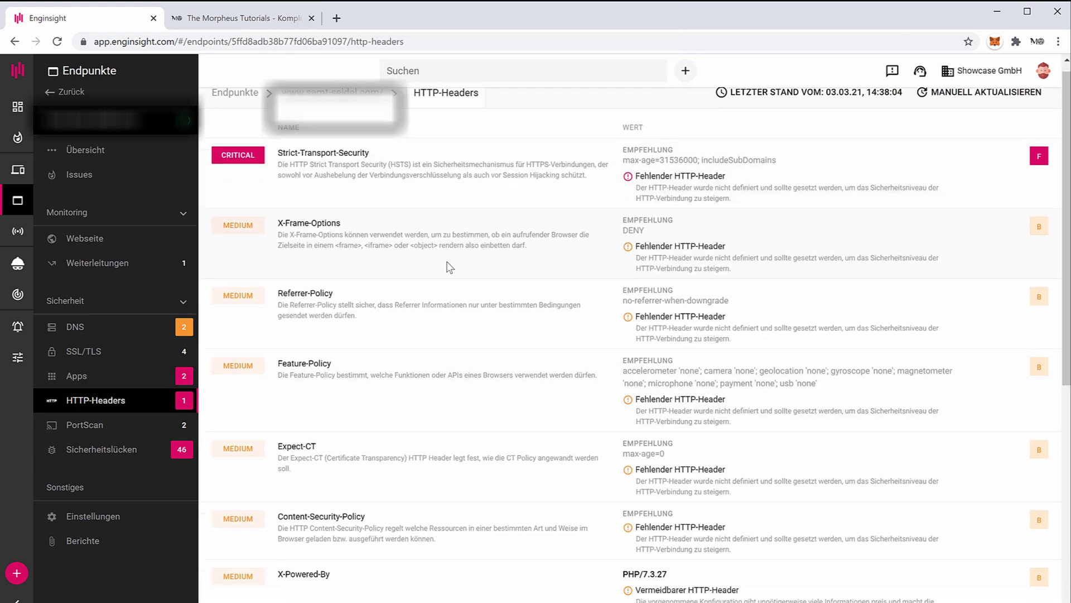
{"action": "scroll", "coordinate": [465, 261], "scroll_direction": "up", "scroll_amount": 7}
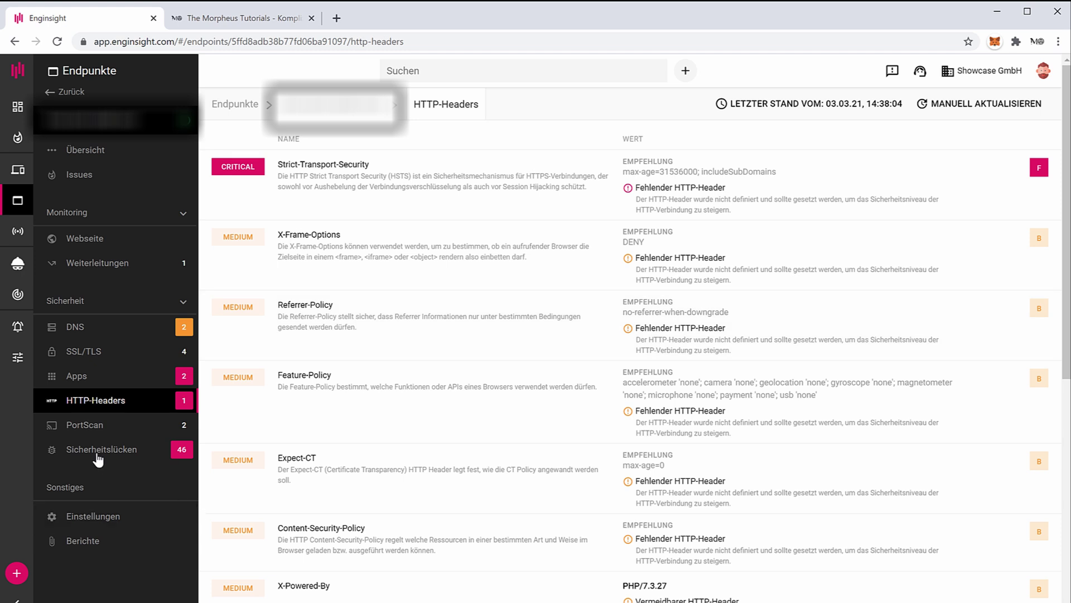
{"action": "left_click", "coordinate": [84, 425]}
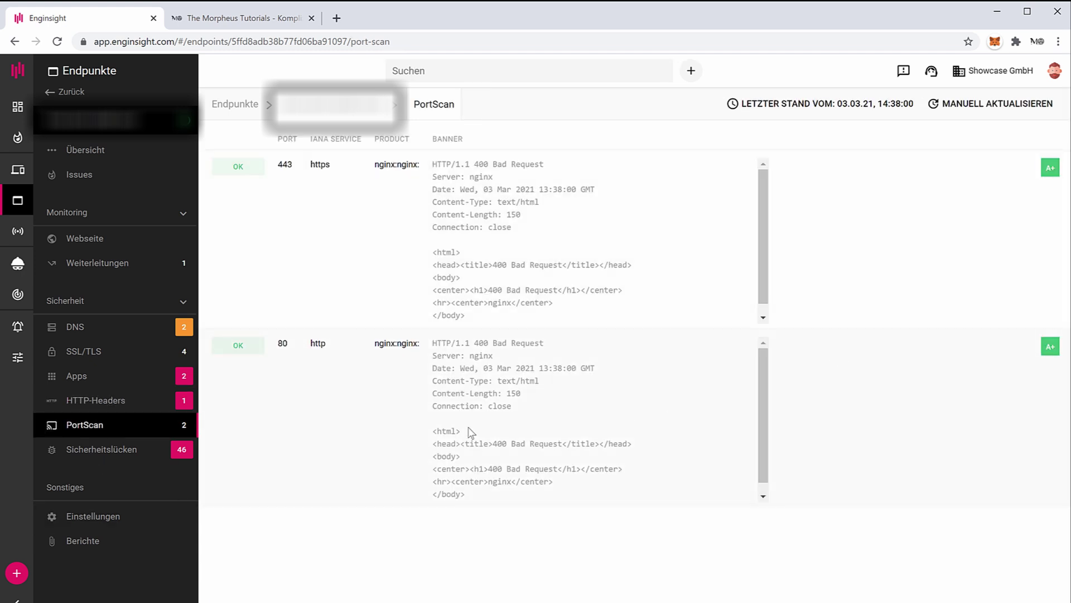
Step: Open this endpoint's vulnerability list and examine the confidentiality, integrity and availability impact ratings of CVE-2020-28037
{"action": "left_click", "coordinate": [177, 450]}
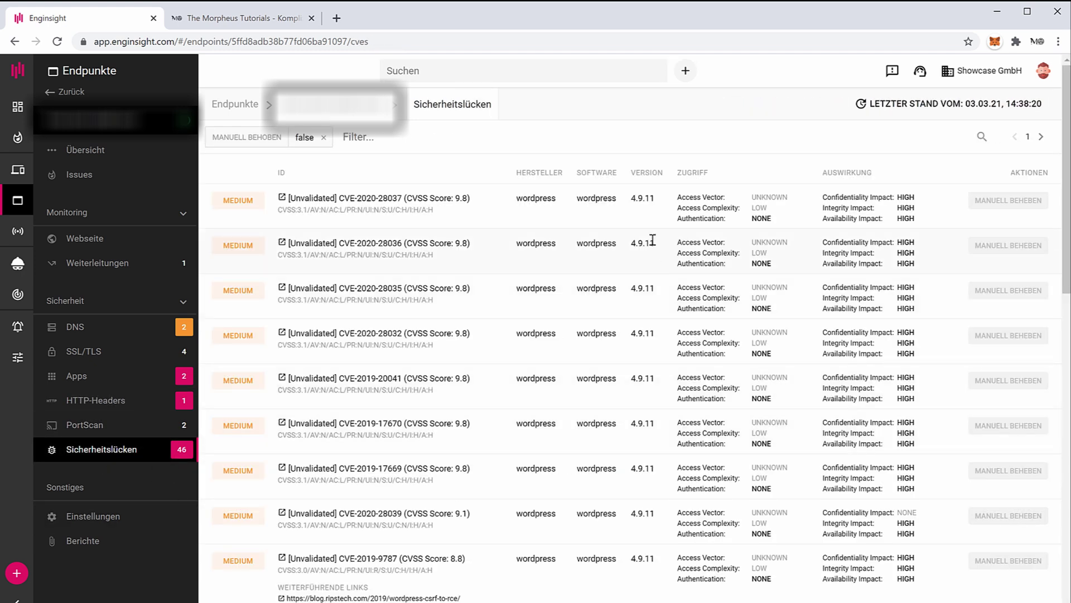
{"action": "scroll", "coordinate": [634, 246], "scroll_direction": "down", "scroll_amount": 6}
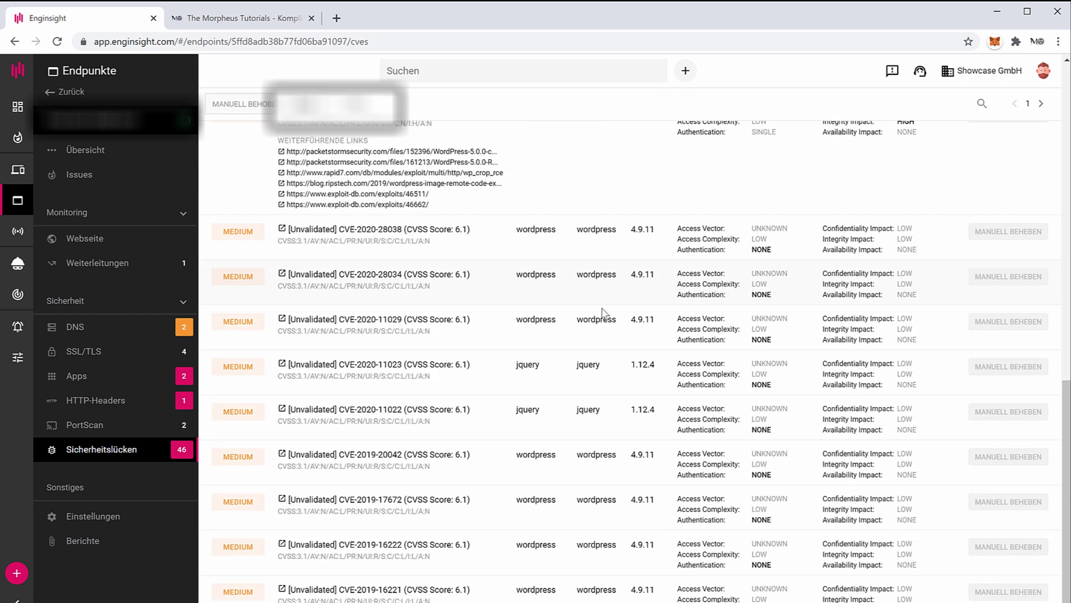
{"action": "scroll", "coordinate": [608, 317], "scroll_direction": "up", "scroll_amount": 6}
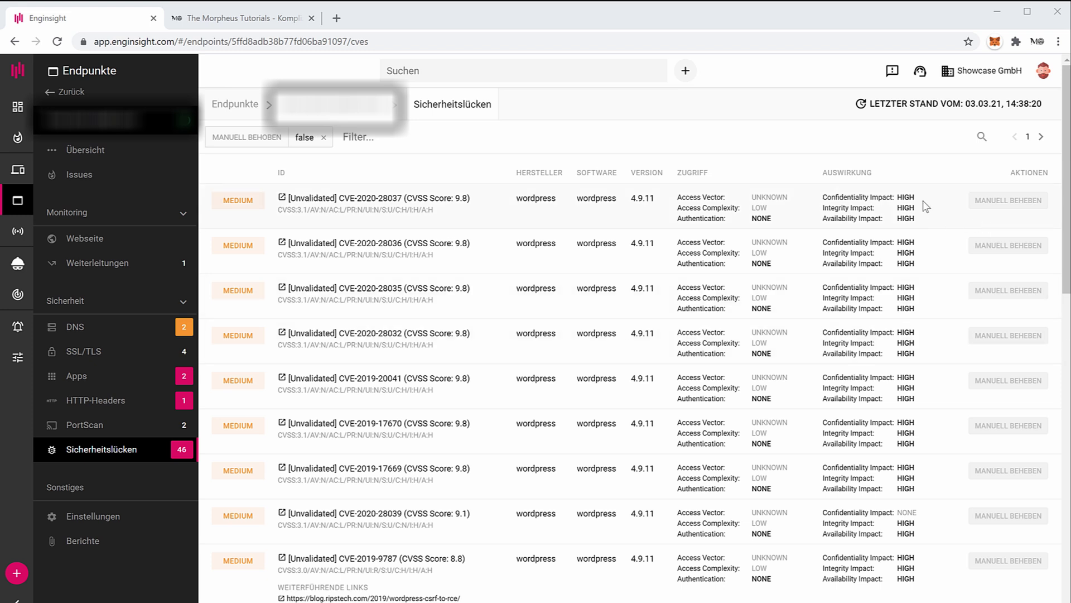
{"action": "left_click_drag", "start_coordinate": [916, 196], "coordinate": [902, 197]}
{"action": "left_click", "coordinate": [858, 205]}
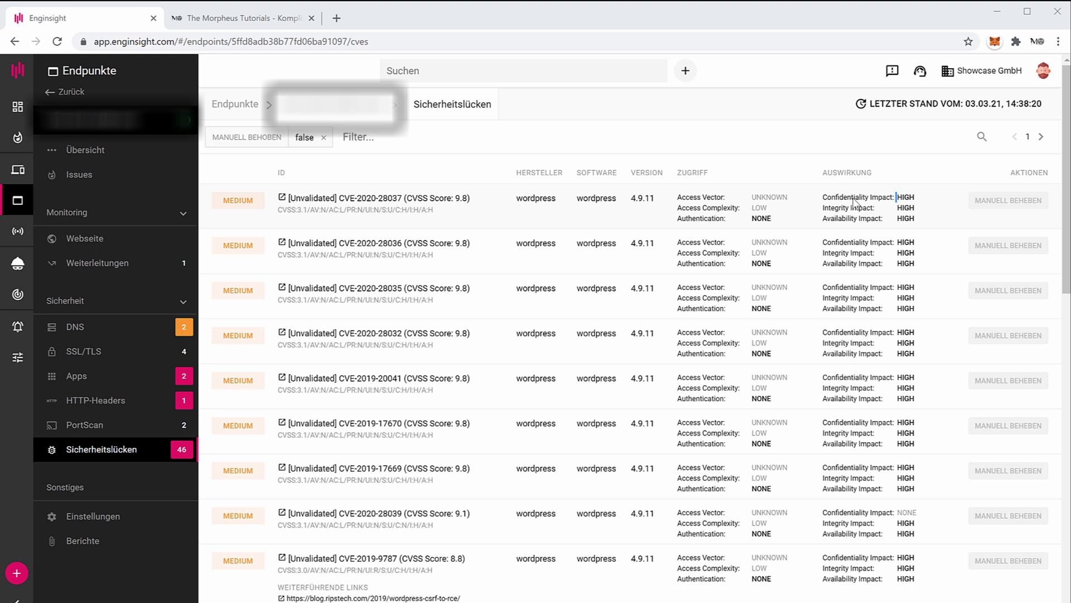
{"action": "double_click", "coordinate": [910, 207]}
{"action": "double_click", "coordinate": [905, 218]}
Step: Examine the CVE identifier and CVSS score of the first vulnerability in the list
{"action": "left_click_drag", "start_coordinate": [341, 198], "coordinate": [404, 198]}
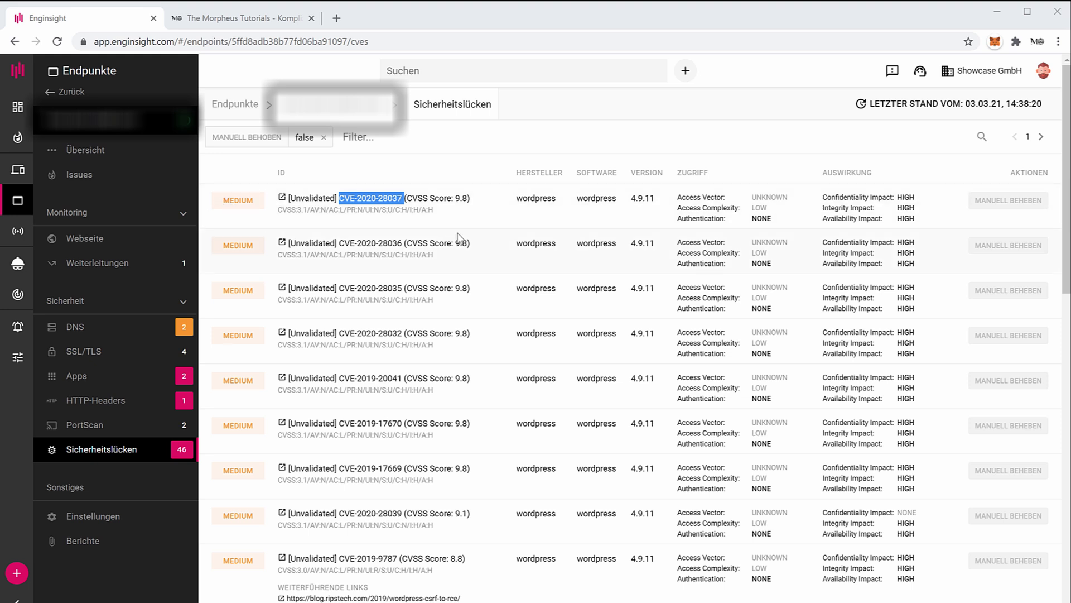
{"action": "left_click_drag", "start_coordinate": [407, 198], "coordinate": [465, 199]}
{"action": "left_click", "coordinate": [484, 215]}
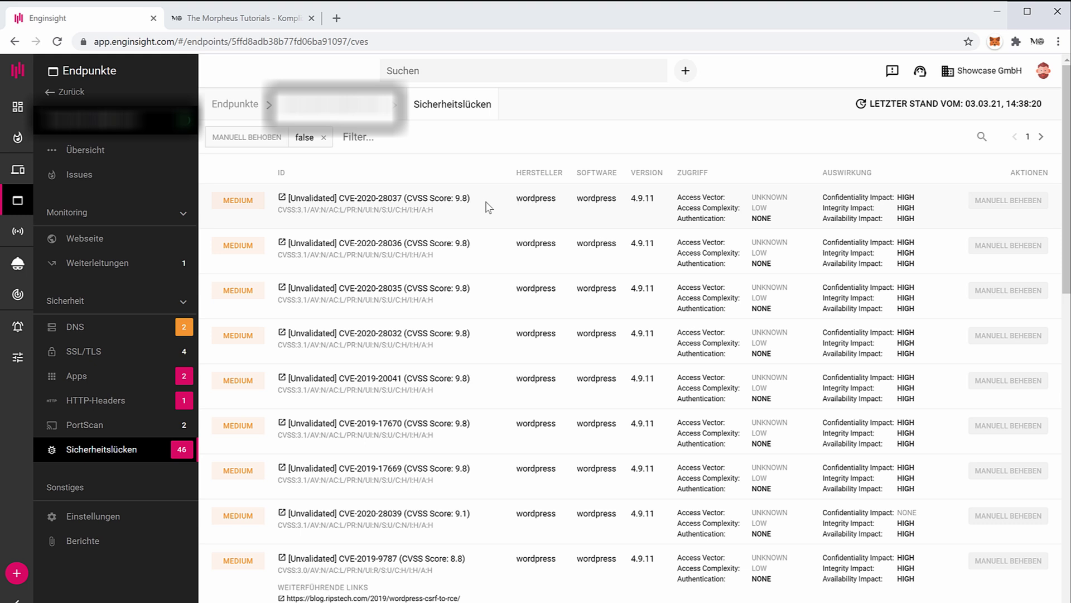
Step: Compare the CVSS scores of the first vulnerabilities with those further down the list, such as CVE-2019-16221
{"action": "scroll", "coordinate": [489, 207], "scroll_direction": "down", "scroll_amount": 5}
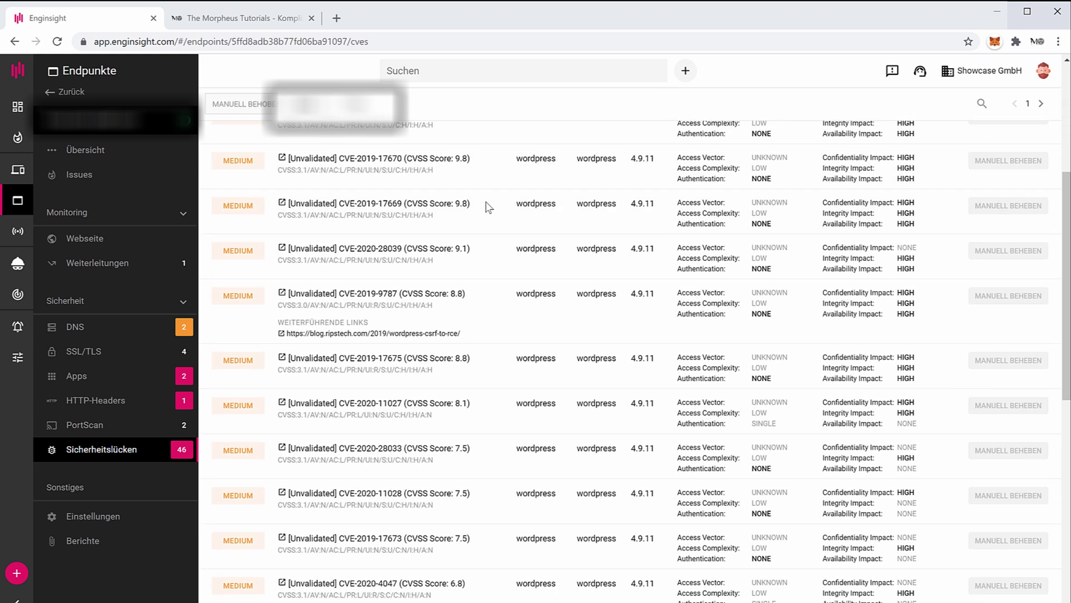
{"action": "scroll", "coordinate": [622, 262], "scroll_direction": "up", "scroll_amount": 5}
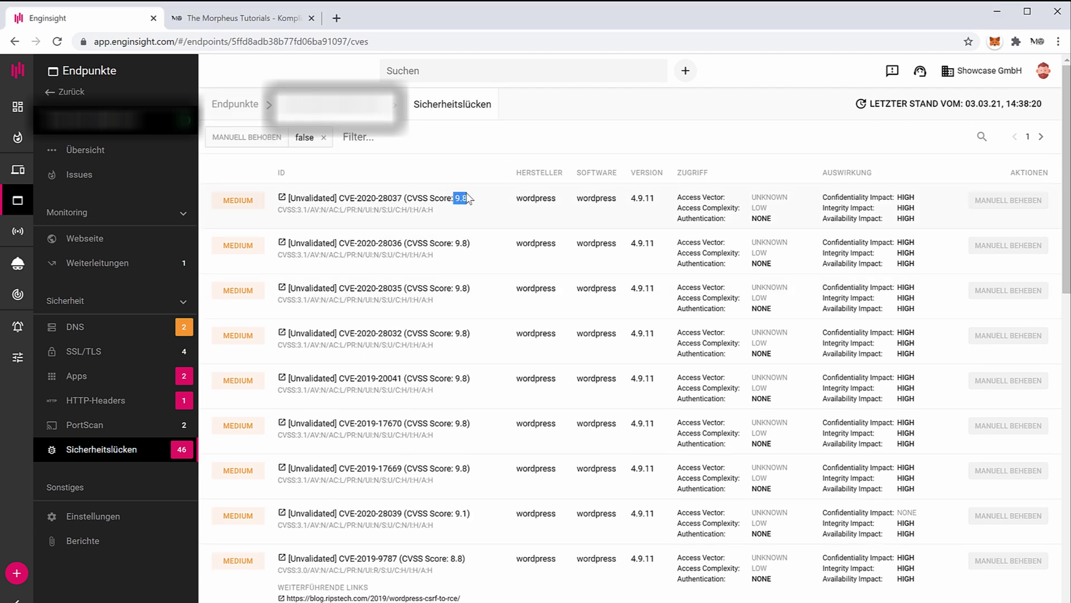
{"action": "scroll", "coordinate": [521, 208], "scroll_direction": "down", "scroll_amount": 10}
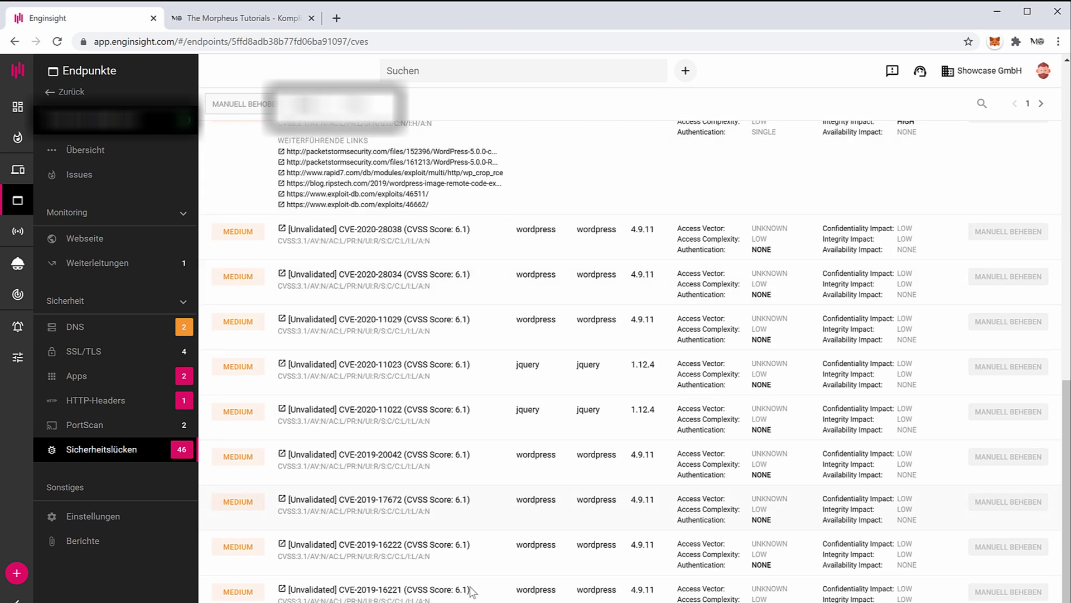
{"action": "left_click_drag", "start_coordinate": [469, 590], "coordinate": [452, 589]}
{"action": "scroll", "coordinate": [595, 586], "scroll_direction": "up", "scroll_amount": 10}
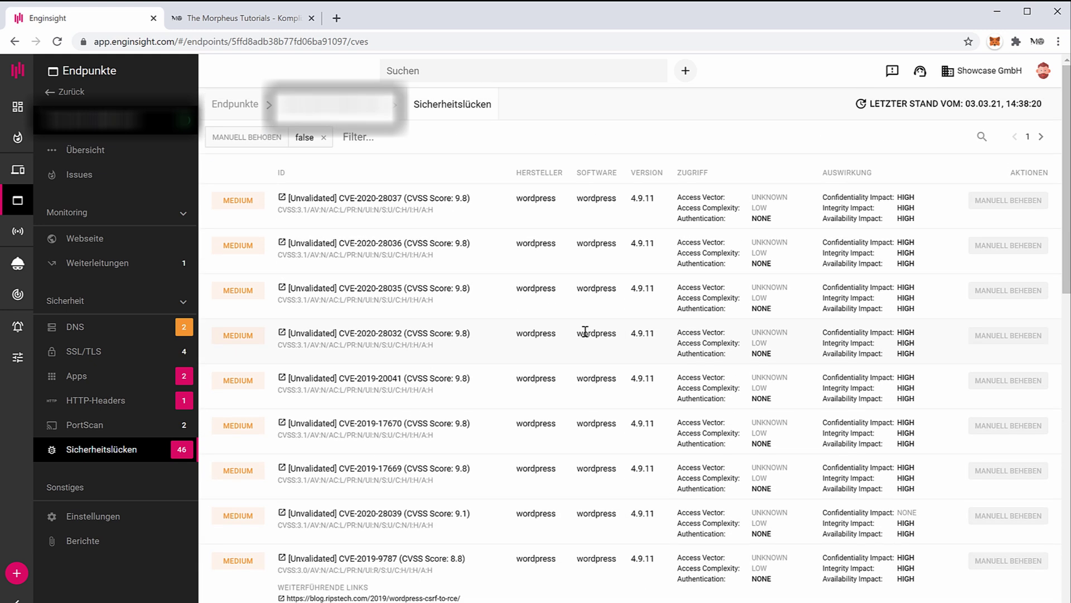